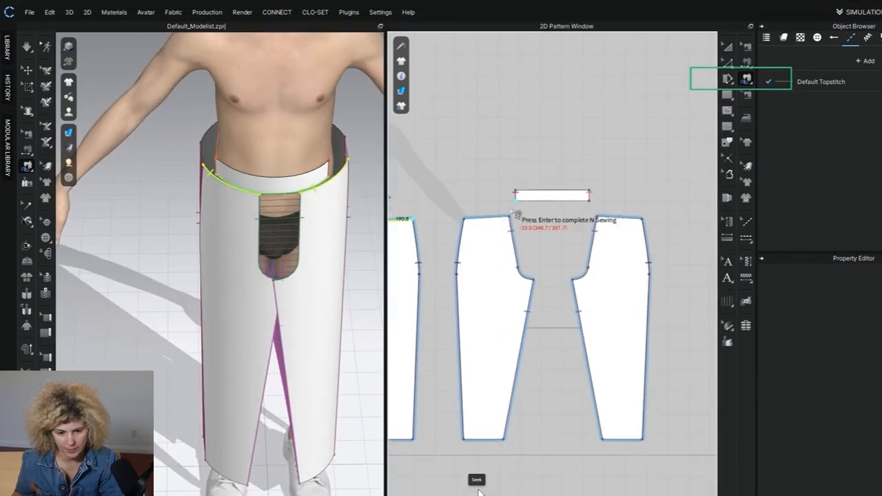
{"action": "left_click", "coordinate": [478, 491]}
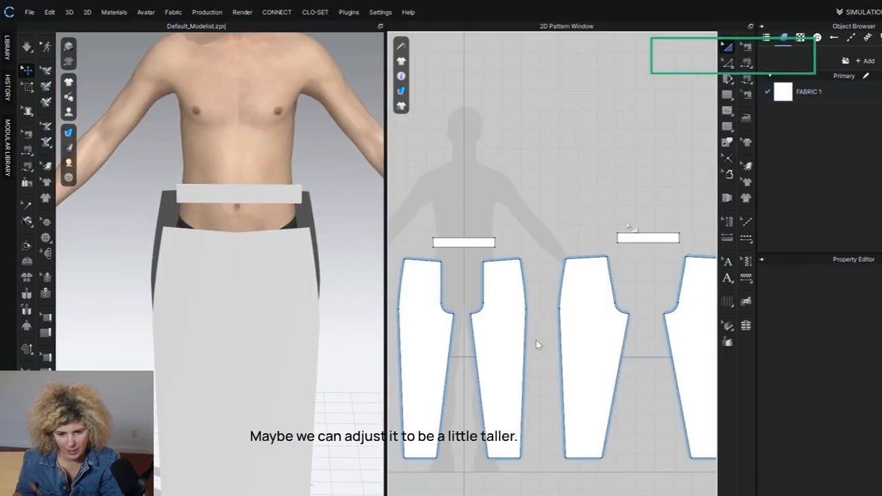
- Display the avatar's arrangement points and position the second waistband piece at the back of the waist
{"action": "right_click_drag", "start_coordinate": [296, 274], "coordinate": [361, 275]}
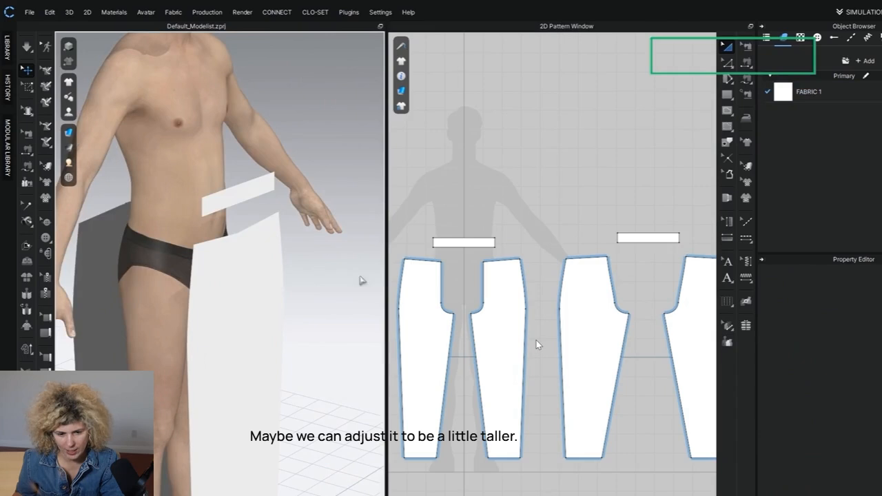
{"action": "key", "text": "shift+f"}
{"action": "right_click_drag", "start_coordinate": [255, 297], "coordinate": [317, 301]}
{"action": "left_click", "coordinate": [183, 211]}
{"action": "left_click_drag", "start_coordinate": [206, 105], "coordinate": [207, 212]}
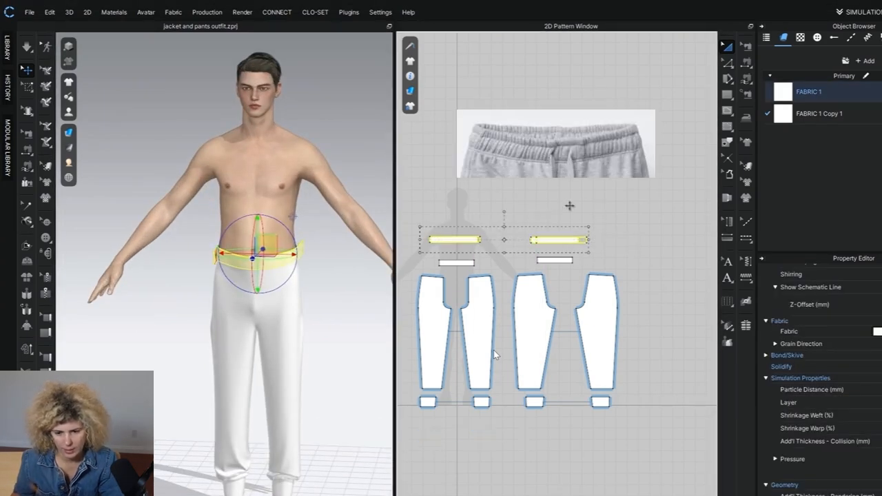
- Sew the edges of the wider back waistband copy to the matching edges of the shorter back waistband
{"action": "left_click", "coordinate": [485, 493]}
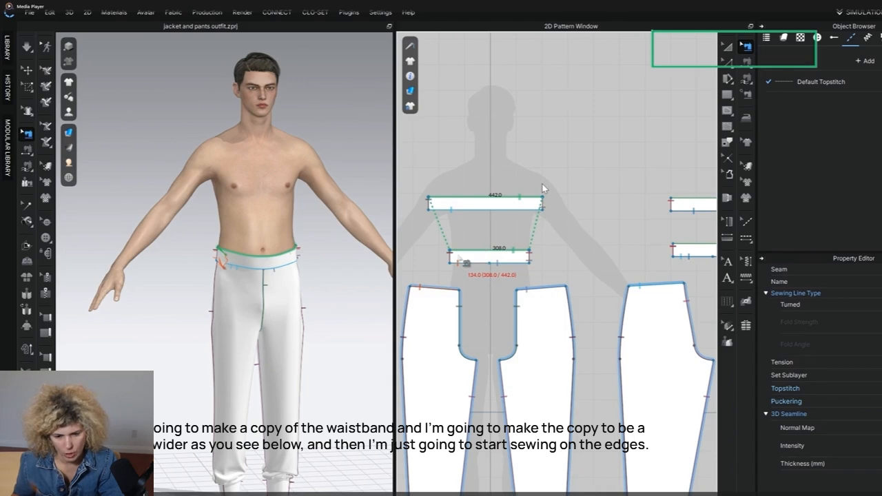
{"action": "middle_click_drag", "start_coordinate": [641, 242], "coordinate": [515, 266]}
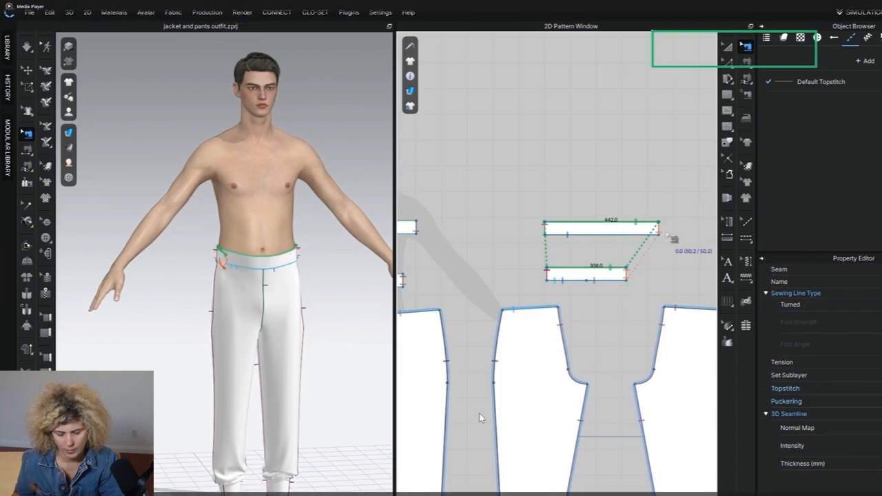
{"action": "key", "text": "a"}
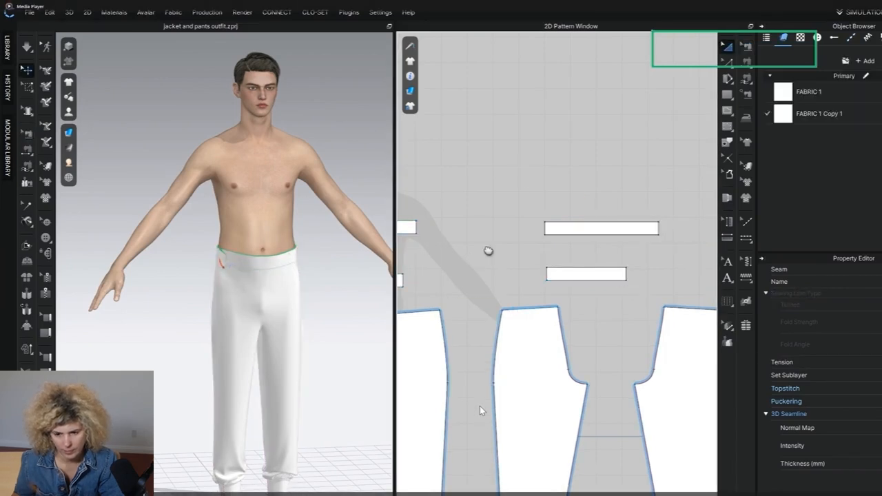
- Apply Strengthen to all four front and back waistband pieces
{"action": "scroll", "coordinate": [481, 411], "scroll_direction": "down", "scroll_amount": 3}
{"action": "left_click_drag", "start_coordinate": [420, 238], "coordinate": [685, 292]}
{"action": "right_click", "coordinate": [636, 249]}
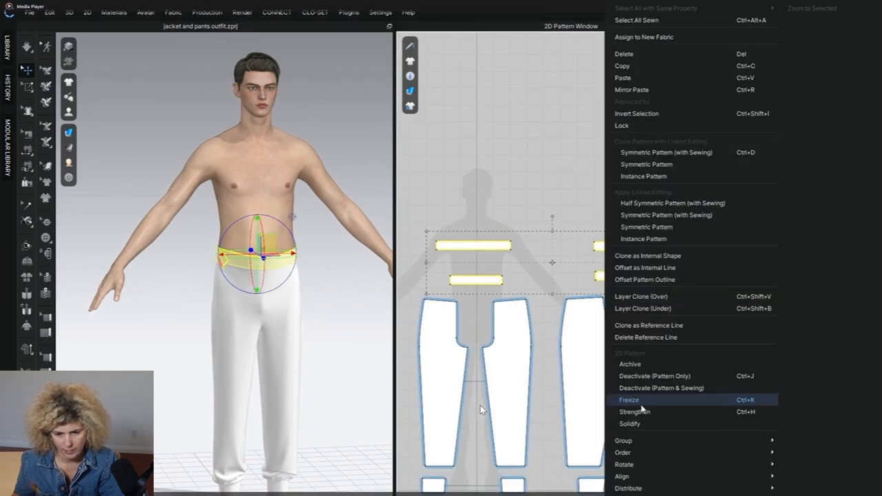
{"action": "left_click", "coordinate": [635, 412]}
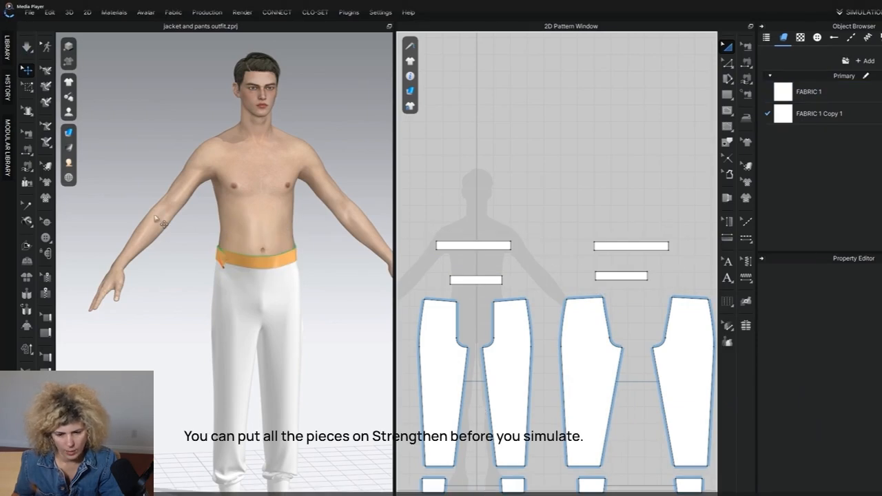
- Simulate the strengthened waistband and pull it at the avatar's side, checking its fit from front and back
{"action": "left_click", "coordinate": [25, 46]}
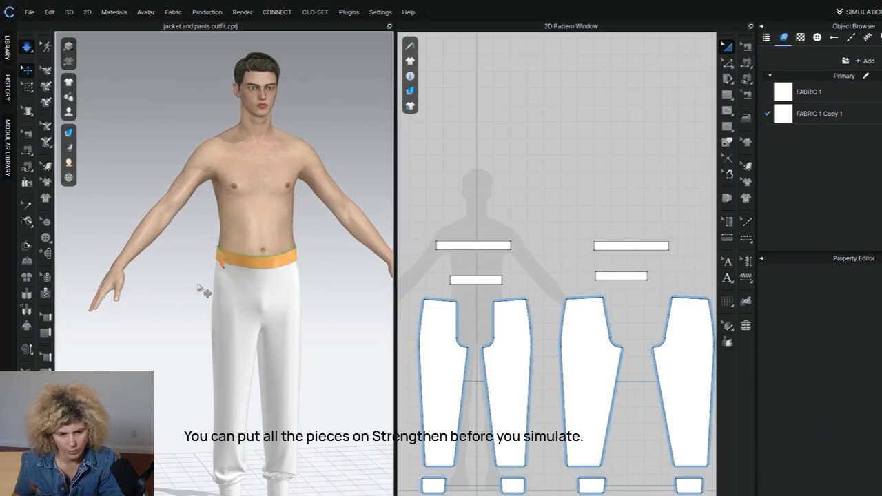
{"action": "right_click_drag", "start_coordinate": [269, 250], "coordinate": [171, 264]}
{"action": "key", "text": "2"}
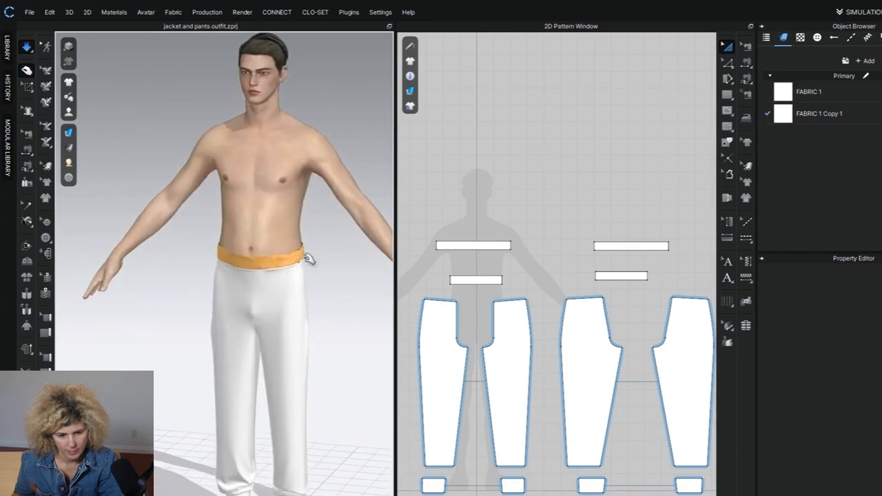
{"action": "scroll", "coordinate": [366, 240], "scroll_direction": "up", "scroll_amount": 4}
{"action": "left_click", "coordinate": [260, 218]}
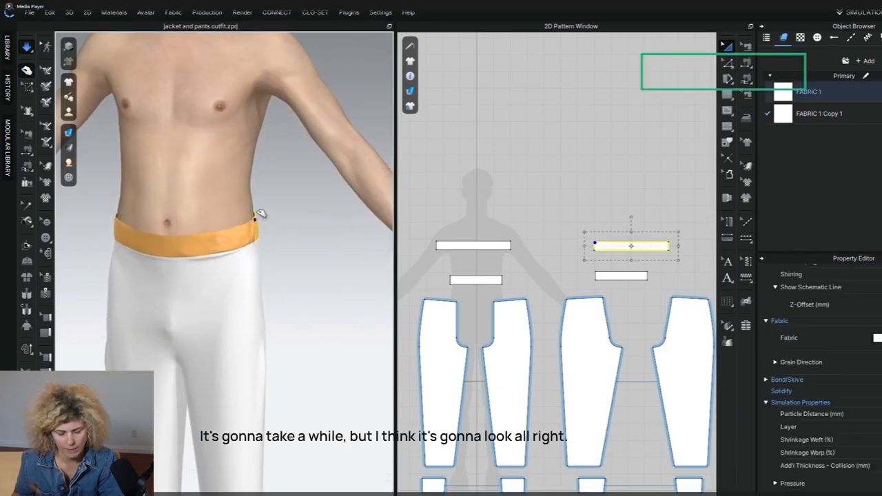
{"action": "right_click_drag", "start_coordinate": [337, 244], "coordinate": [433, 248]}
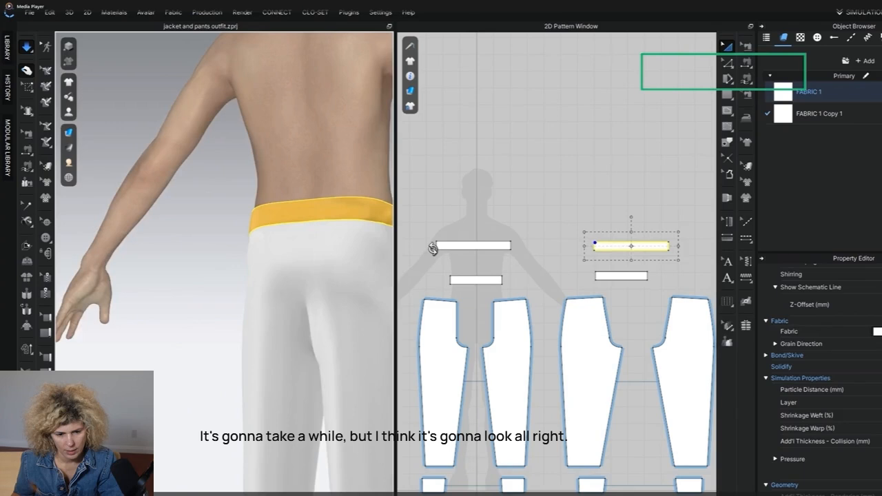
{"action": "key", "text": "2"}
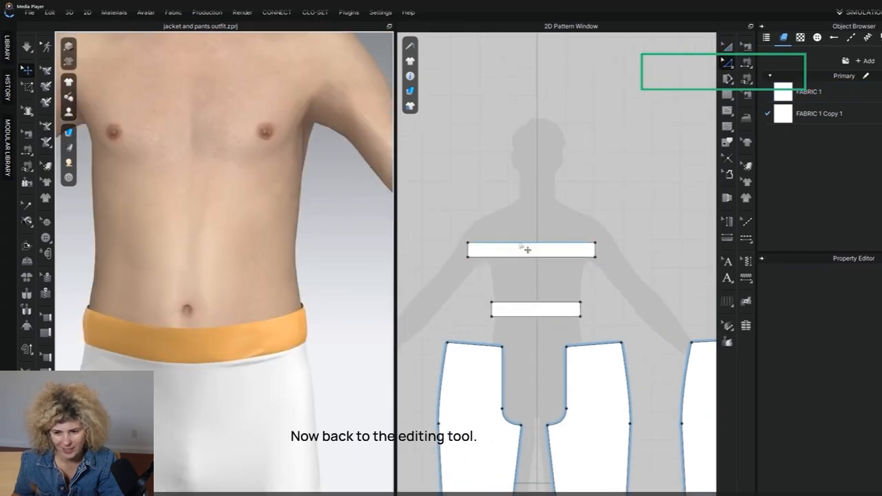
- Distribute 2 evenly spaced internal lines between the long edges of the wider front waistband piece
{"action": "scroll", "coordinate": [528, 249], "scroll_direction": "up", "scroll_amount": 3}
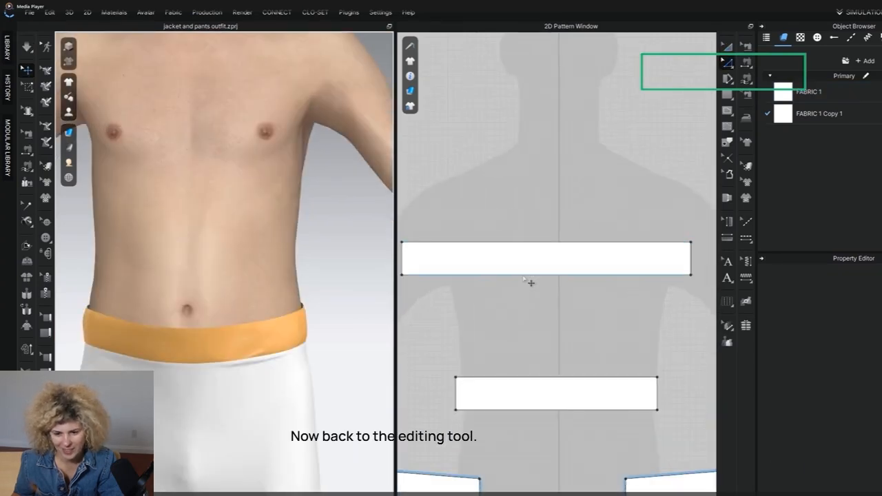
{"action": "left_click", "coordinate": [531, 256]}
{"action": "right_click", "coordinate": [531, 248]}
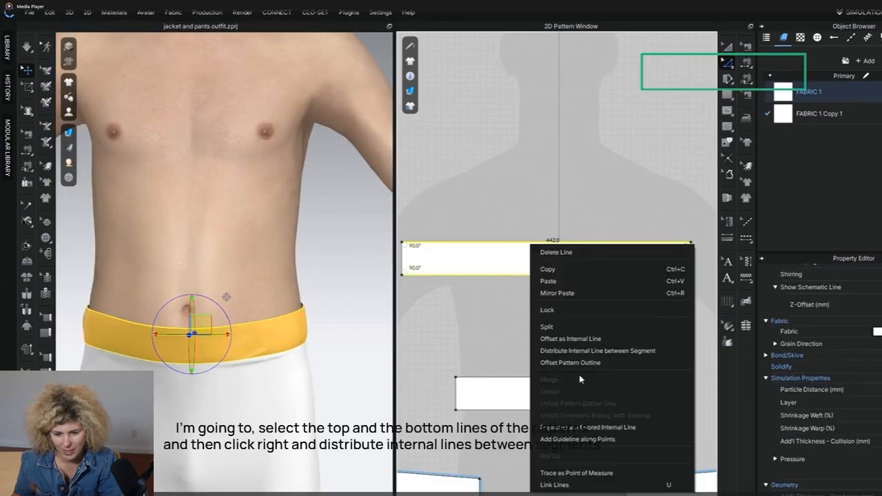
{"action": "left_click", "coordinate": [581, 352]}
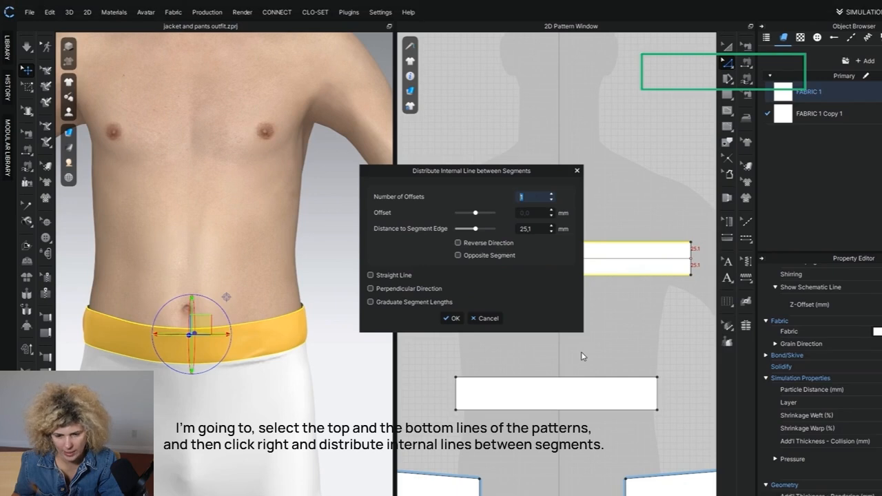
{"action": "left_click", "coordinate": [551, 196]}
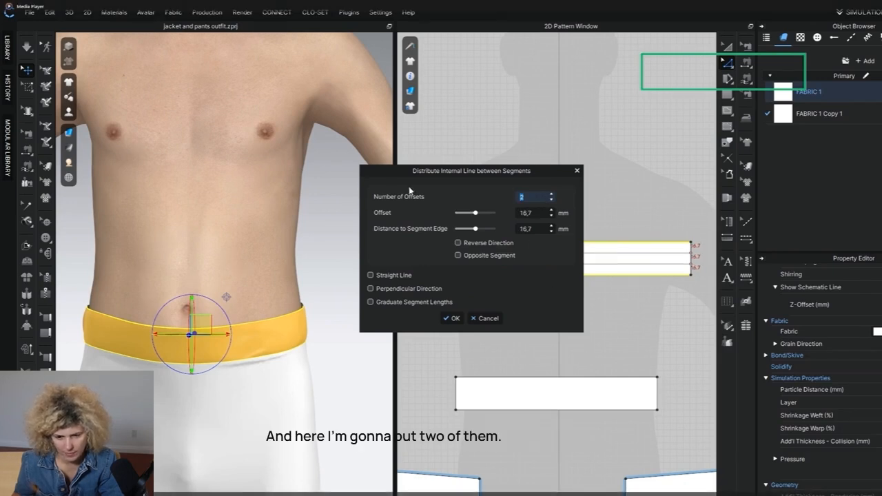
{"action": "left_click_drag", "start_coordinate": [410, 171], "coordinate": [298, 190]}
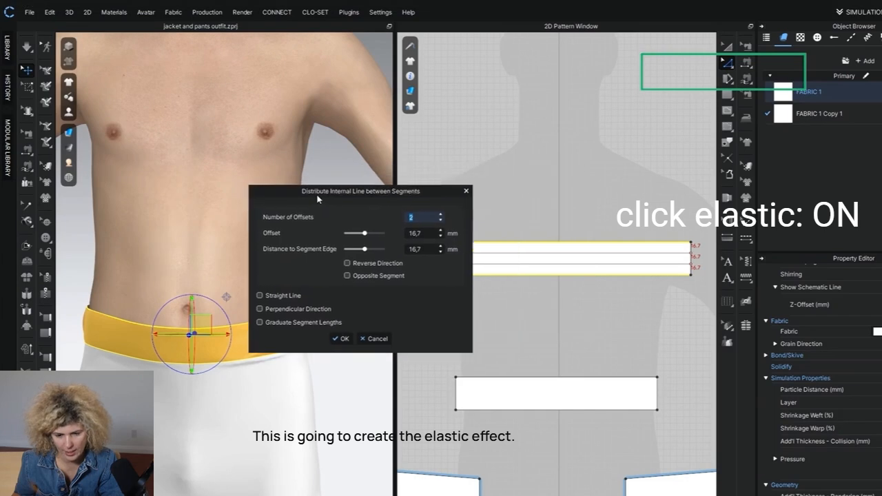
{"action": "left_click", "coordinate": [342, 339]}
{"action": "left_click", "coordinate": [516, 341]}
- Distribute 2 evenly spaced internal lines between the long edges of the wider back waistband piece
{"action": "scroll", "coordinate": [517, 341], "scroll_direction": "down", "scroll_amount": 2}
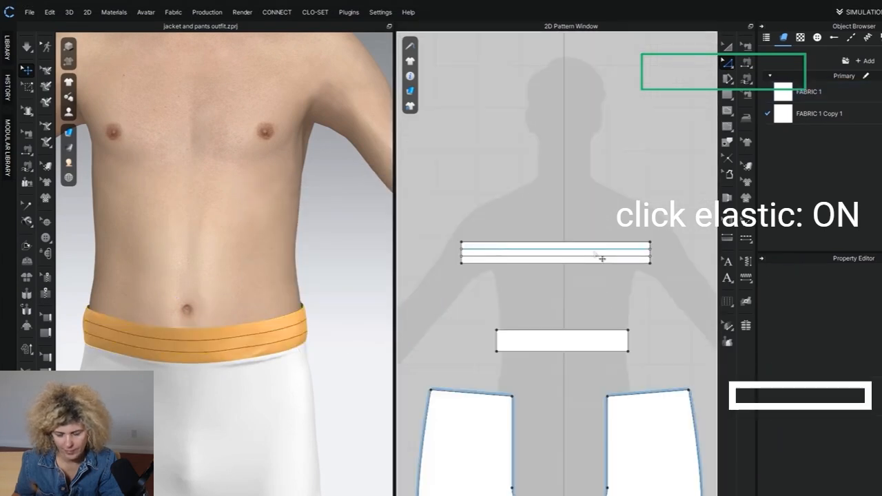
{"action": "scroll", "coordinate": [518, 271], "scroll_direction": "up", "scroll_amount": 3}
{"action": "left_click", "coordinate": [518, 271]}
{"action": "right_click", "coordinate": [518, 274]}
{"action": "key", "text": "Escape"}
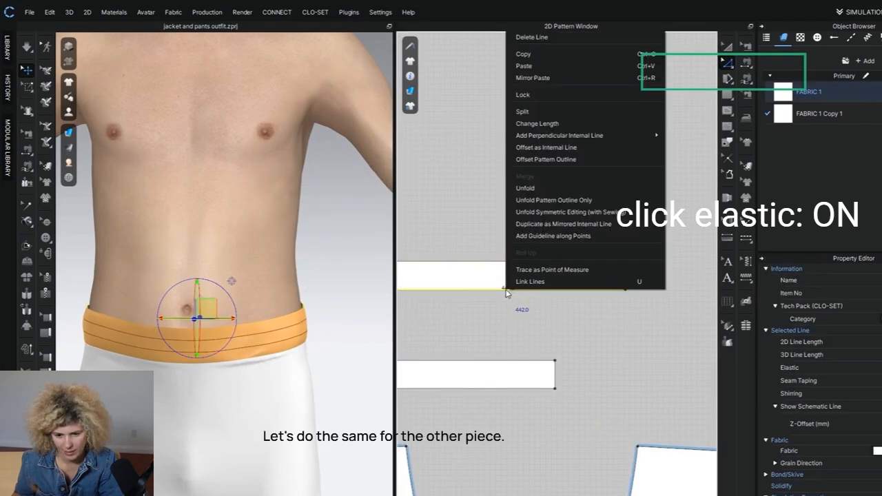
{"action": "left_click", "coordinate": [486, 290]}
{"action": "right_click", "coordinate": [481, 292]}
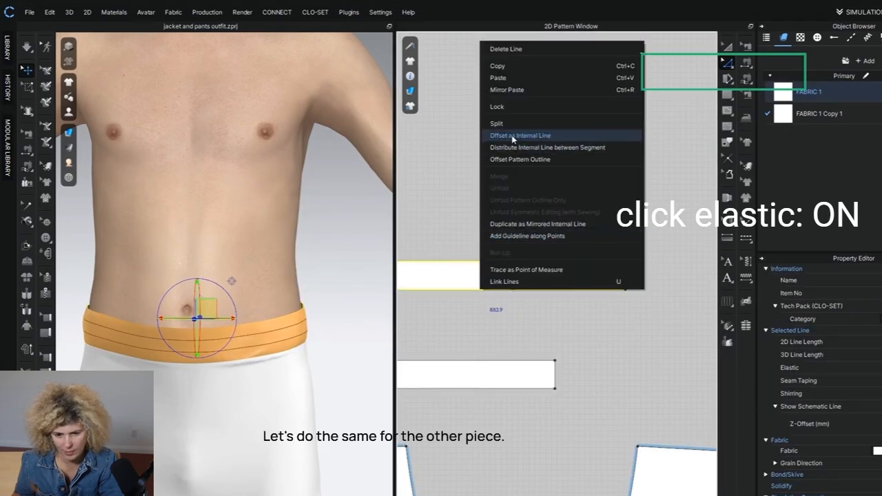
{"action": "left_click", "coordinate": [520, 148]}
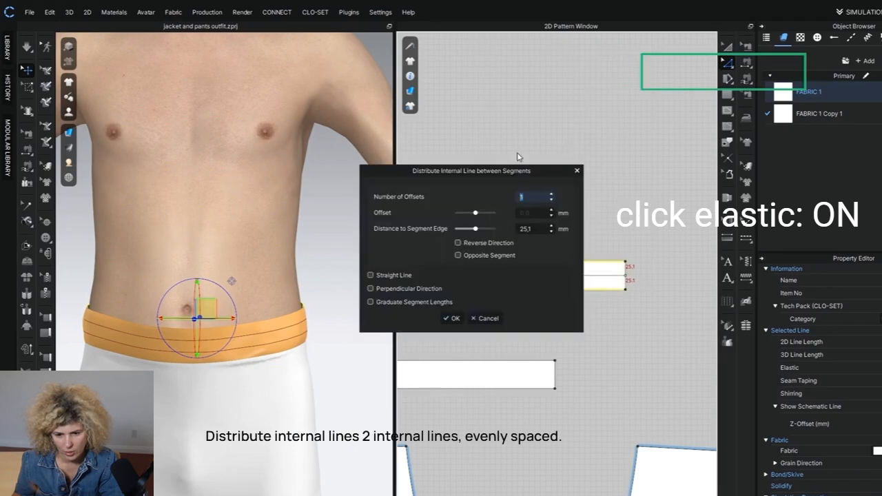
{"action": "type", "text": "2"}
{"action": "left_click", "coordinate": [451, 318]}
- Turn on Elastic for the internal lines of both wider waistband pieces and simulate the garment
{"action": "scroll", "coordinate": [496, 335], "scroll_direction": "down", "scroll_amount": 2}
{"action": "right_click_drag", "start_coordinate": [495, 336], "coordinate": [603, 319]}
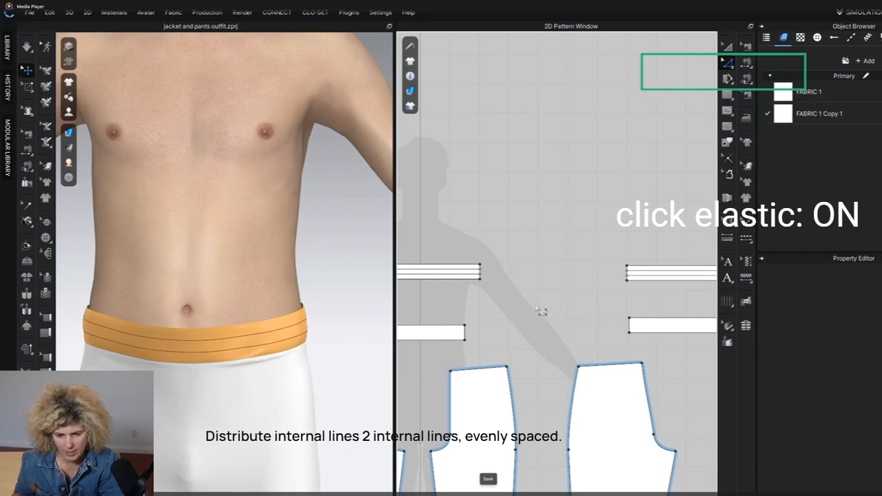
{"action": "scroll", "coordinate": [470, 281], "scroll_direction": "up", "scroll_amount": 1}
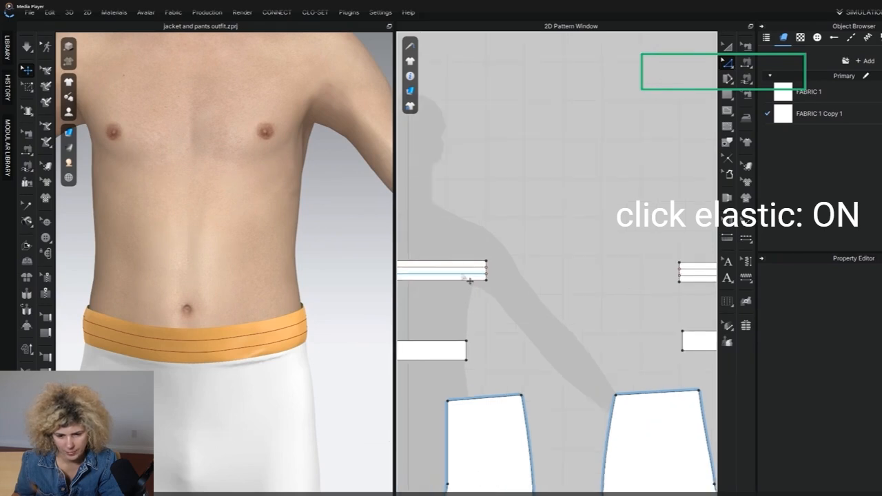
{"action": "left_click", "coordinate": [469, 280]}
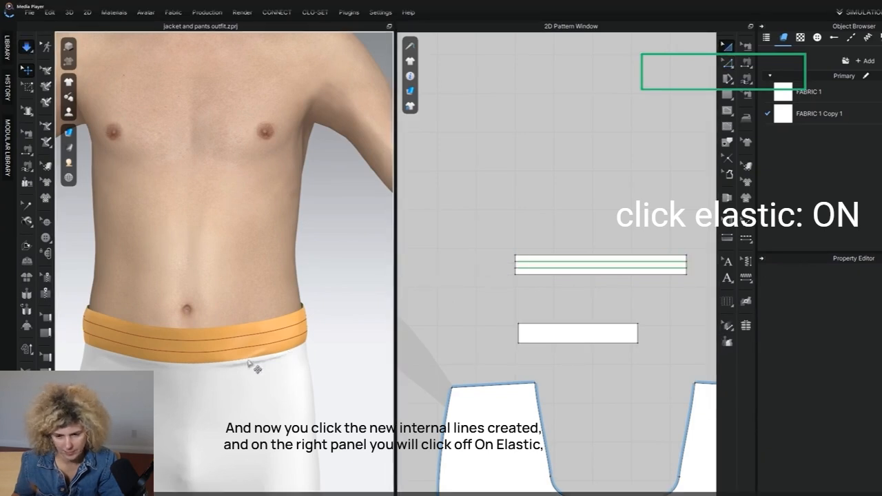
{"action": "key", "text": "space"}
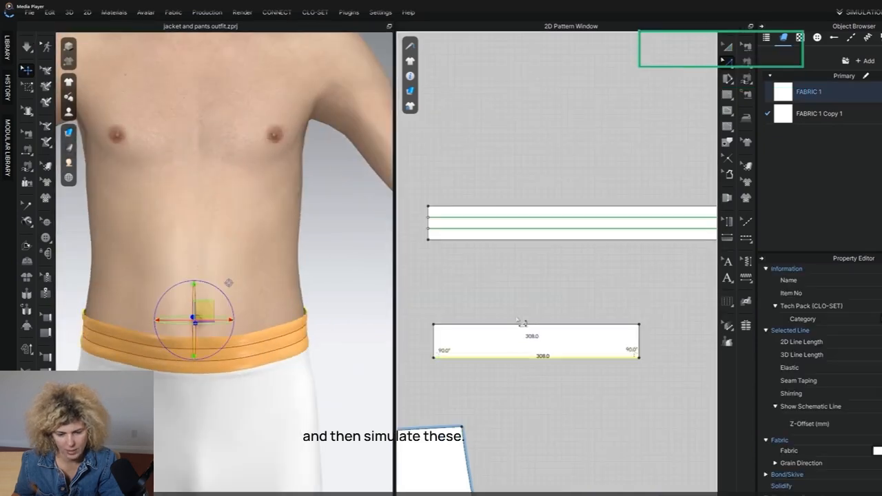
- Distribute 2 evenly spaced internal lines between the long edges of the shorter back waistband piece
{"action": "left_click", "coordinate": [518, 323], "text": "shift"}
{"action": "right_click", "coordinate": [518, 323]}
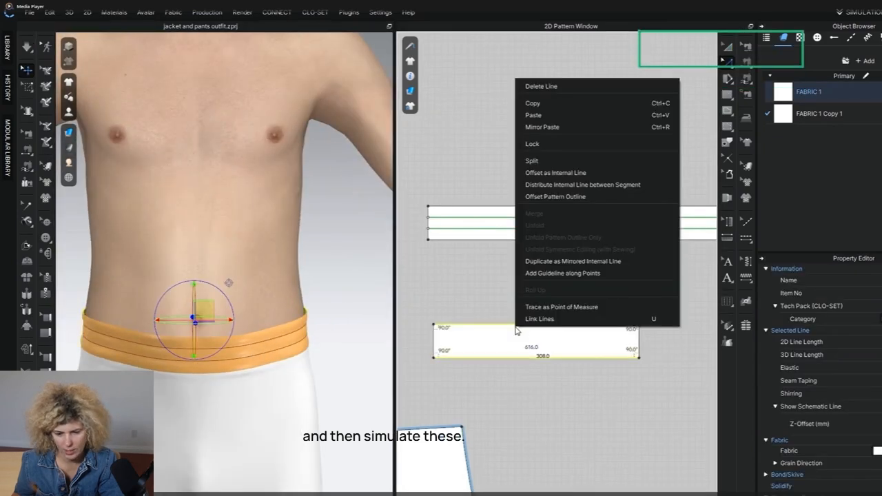
{"action": "left_click", "coordinate": [579, 184]}
{"action": "type", "text": "2"}
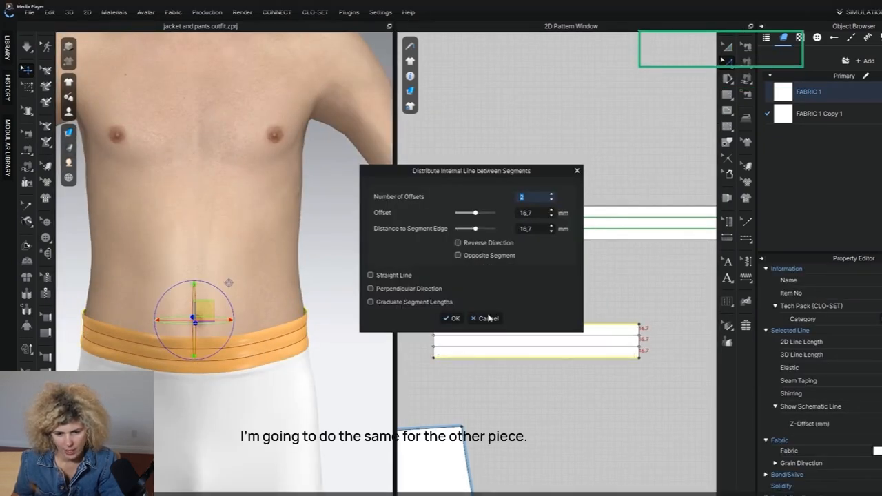
{"action": "left_click", "coordinate": [452, 318]}
{"action": "scroll", "coordinate": [518, 372], "scroll_direction": "down", "scroll_amount": 2}
{"action": "left_click", "coordinate": [519, 372]}
- Distribute 2 evenly spaced internal lines between the long edges of the shorter front waistband piece
{"action": "scroll", "coordinate": [492, 309], "scroll_direction": "down", "scroll_amount": 3}
{"action": "scroll", "coordinate": [476, 297], "scroll_direction": "up", "scroll_amount": 3}
{"action": "left_click", "coordinate": [476, 297]}
{"action": "right_click", "coordinate": [476, 297]}
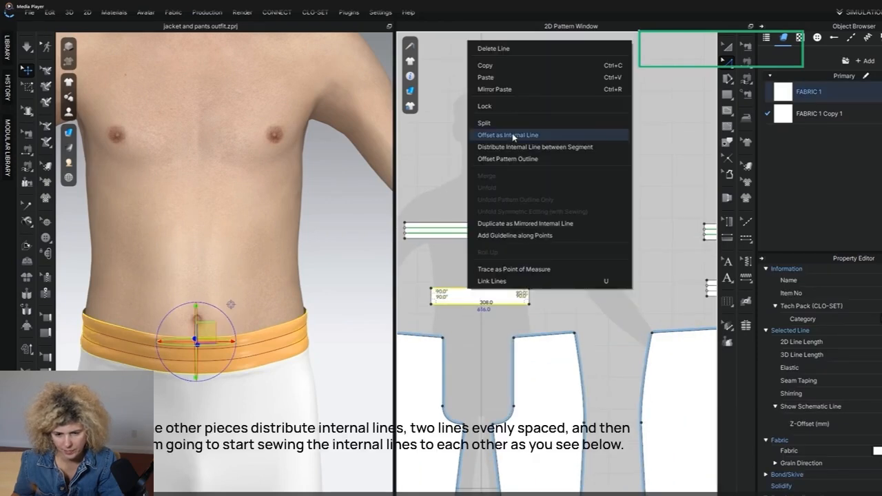
{"action": "left_click", "coordinate": [512, 146]}
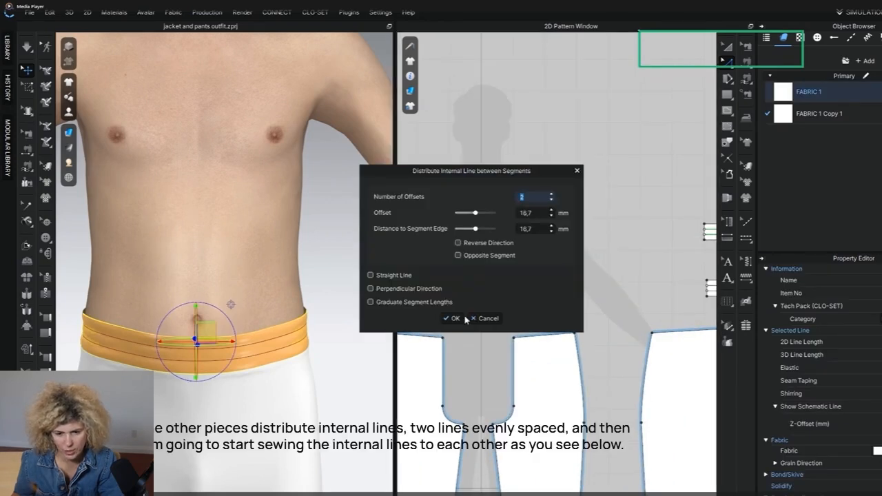
{"action": "type", "text": "2"}
{"action": "key", "text": "Return"}
- Sew both internal lines of the wider front waistband to the matching lines on the shorter front waistband
{"action": "scroll", "coordinate": [192, 367], "scroll_direction": "up", "scroll_amount": 2}
{"action": "scroll", "coordinate": [442, 278], "scroll_direction": "up", "scroll_amount": 3}
{"action": "left_click", "coordinate": [562, 218]}
{"action": "left_click", "coordinate": [510, 335]}
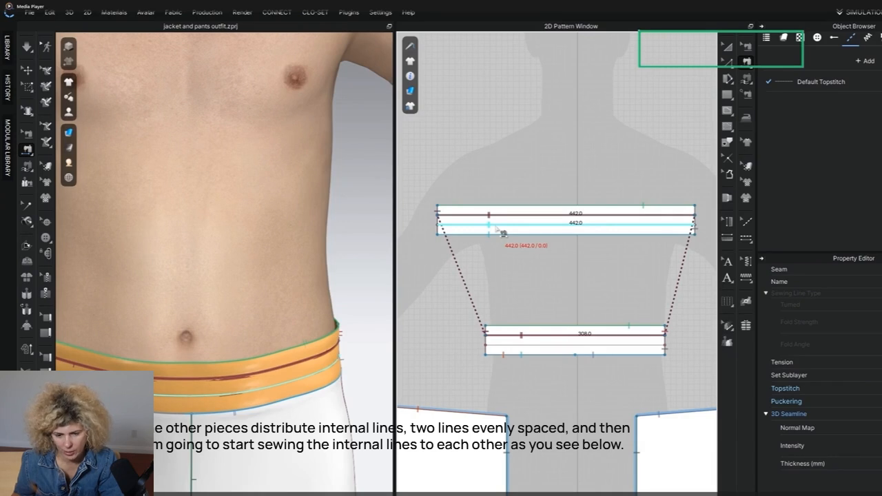
{"action": "left_click", "coordinate": [502, 226]}
{"action": "left_click", "coordinate": [522, 346]}
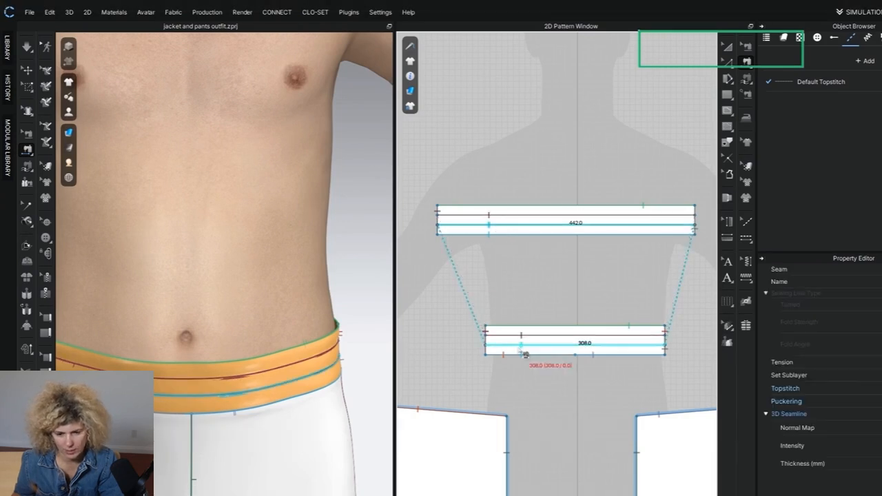
- Sew the internal lines of the wider back waistband to the matching lines on the shorter back waistband
{"action": "scroll", "coordinate": [581, 313], "scroll_direction": "down", "scroll_amount": 3}
{"action": "scroll", "coordinate": [551, 266], "scroll_direction": "up", "scroll_amount": 5}
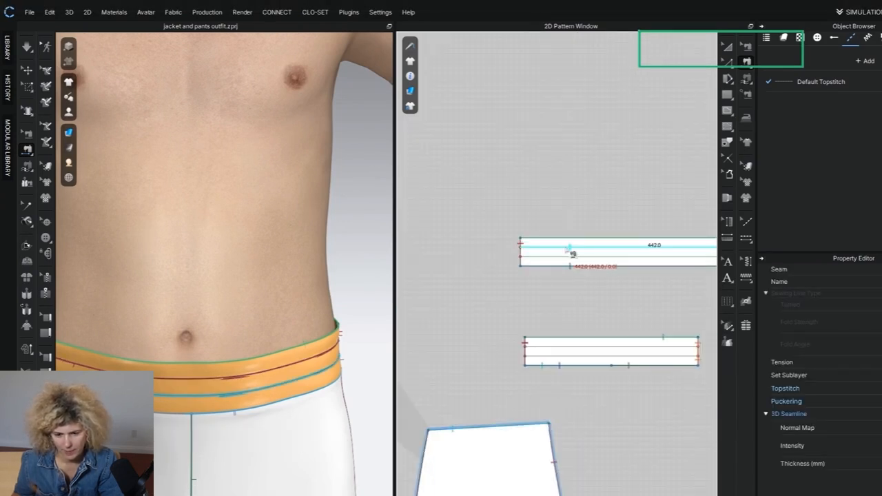
{"action": "left_click", "coordinate": [571, 248]}
{"action": "left_click", "coordinate": [566, 357]}
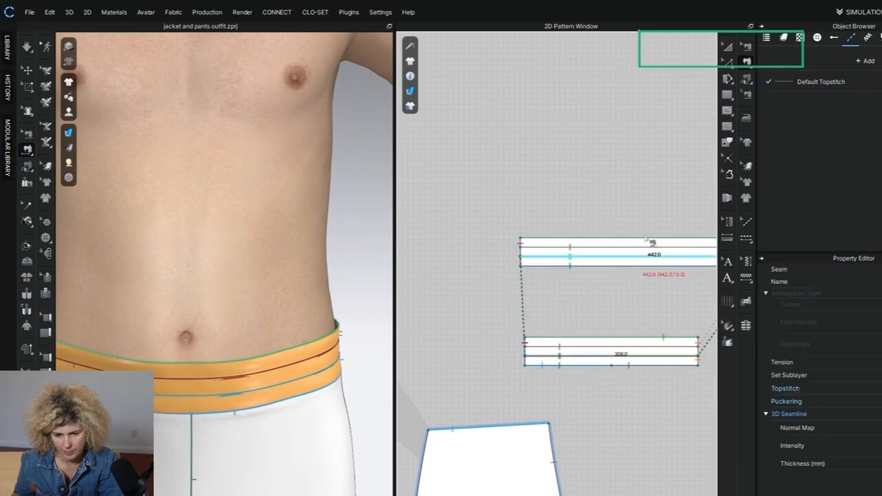
- Leave the sewing tool and simulate the pants with the newly sewn waistband lines
{"action": "left_click", "coordinate": [727, 46]}
{"action": "mouse_move", "coordinate": [234, 368]}
{"action": "right_mouse_down"}
{"action": "mouse_move", "coordinate": [69, 363]}
{"action": "mouse_move", "coordinate": [255, 370]}
{"action": "mouse_move", "coordinate": [242, 357]}
{"action": "right_mouse_up"}
{"action": "scroll", "coordinate": [498, 355], "scroll_direction": "down", "scroll_amount": 2}
{"action": "key", "text": "space"}
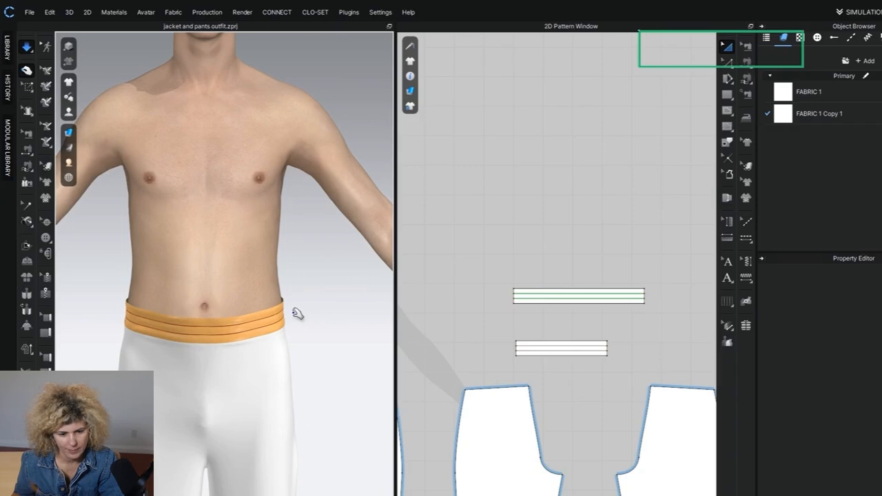
- Stop the simulation, select all four waistband pieces and unstrengthen them
{"action": "key", "text": "space"}
{"action": "left_click_drag", "start_coordinate": [457, 256], "coordinate": [665, 362]}
{"action": "scroll", "coordinate": [665, 362], "scroll_direction": "down", "scroll_amount": 3}
{"action": "right_click", "coordinate": [528, 360]}
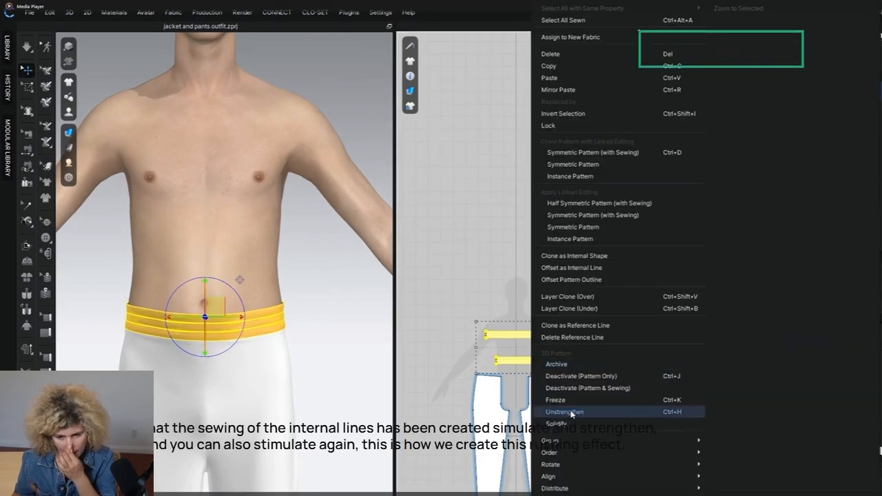
{"action": "left_click", "coordinate": [606, 467]}
- Simulate the pants with the unstrengthened waistband pieces, stop the simulation and check the gathers around the waist
{"action": "scroll", "coordinate": [246, 327], "scroll_direction": "up", "scroll_amount": 3}
{"action": "middle_click_drag", "start_coordinate": [242, 387], "coordinate": [280, 297]}
{"action": "scroll", "coordinate": [276, 295], "scroll_direction": "down", "scroll_amount": 2}
{"action": "left_click", "coordinate": [27, 47]}
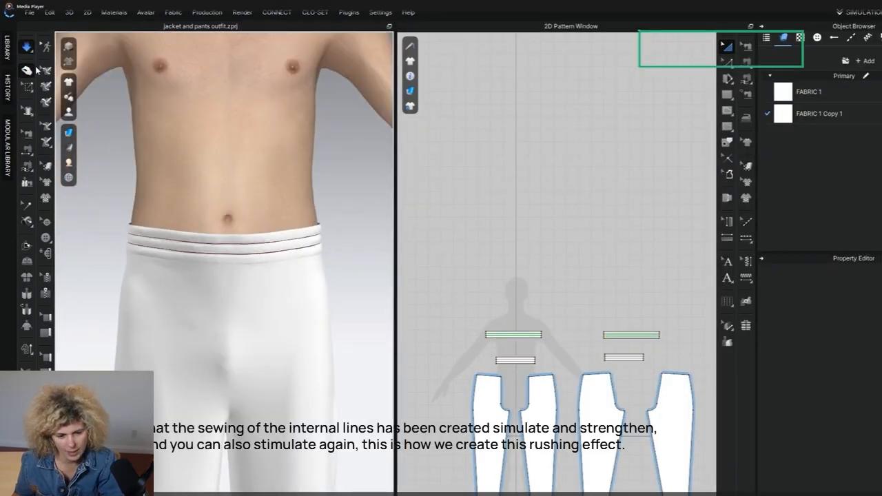
{"action": "key", "text": "space"}
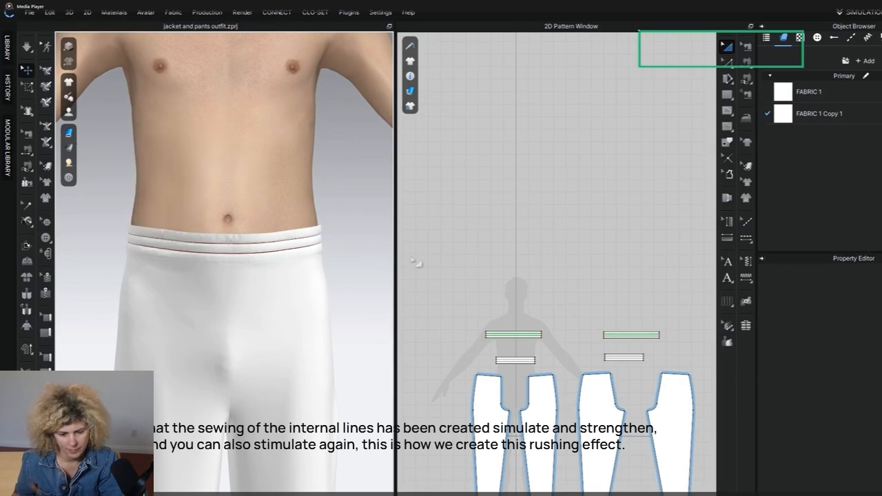
{"action": "scroll", "coordinate": [331, 295], "scroll_direction": "down", "scroll_amount": 5}
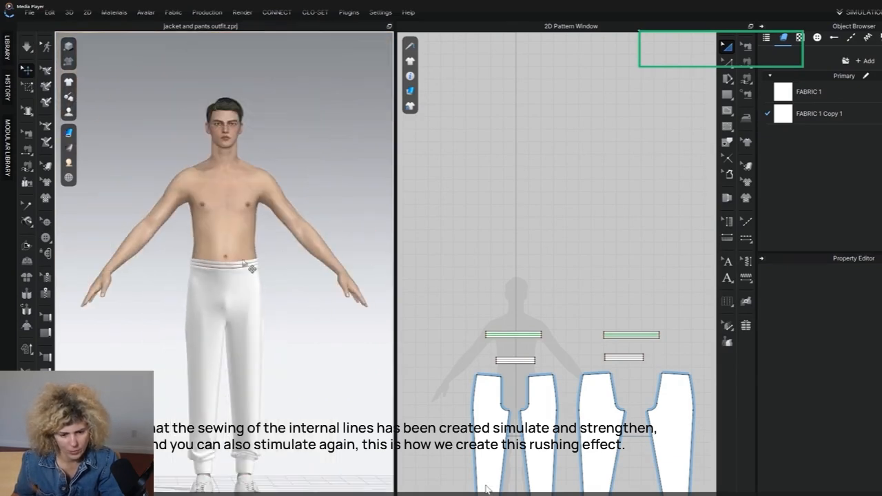
{"action": "scroll", "coordinate": [305, 306], "scroll_direction": "up", "scroll_amount": 5}
{"action": "right_click_drag", "start_coordinate": [305, 306], "coordinate": [214, 274]}
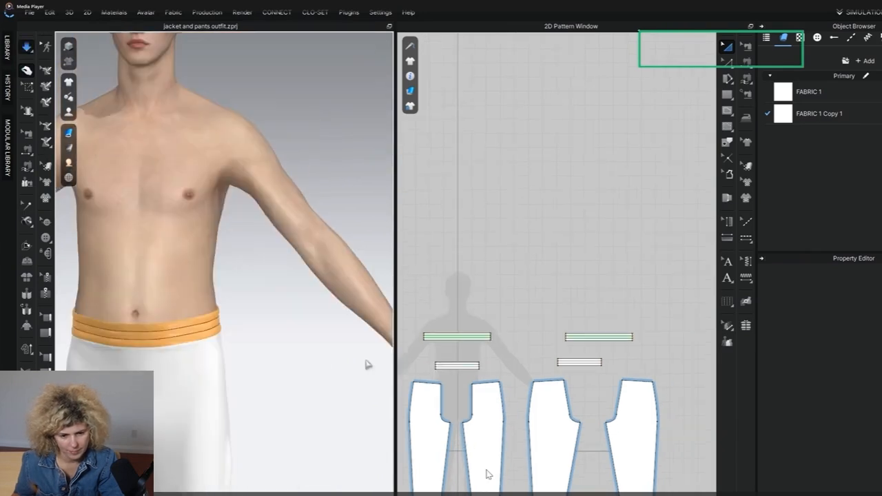
- Select the shorter front and back waistband pieces together, then clear the selection in the pattern view
{"action": "scroll", "coordinate": [478, 368], "scroll_direction": "up", "scroll_amount": 3}
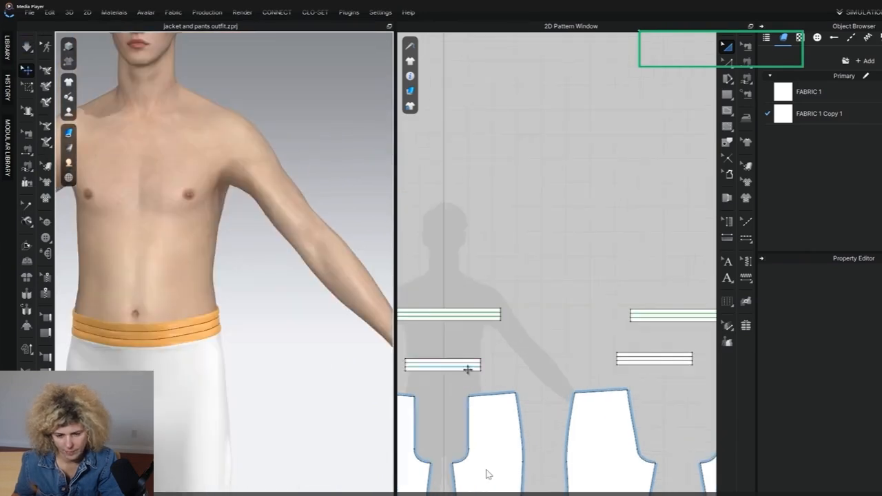
{"action": "scroll", "coordinate": [472, 370], "scroll_direction": "up", "scroll_amount": 3}
{"action": "left_click", "coordinate": [475, 372]}
{"action": "scroll", "coordinate": [476, 372], "scroll_direction": "down", "scroll_amount": 5}
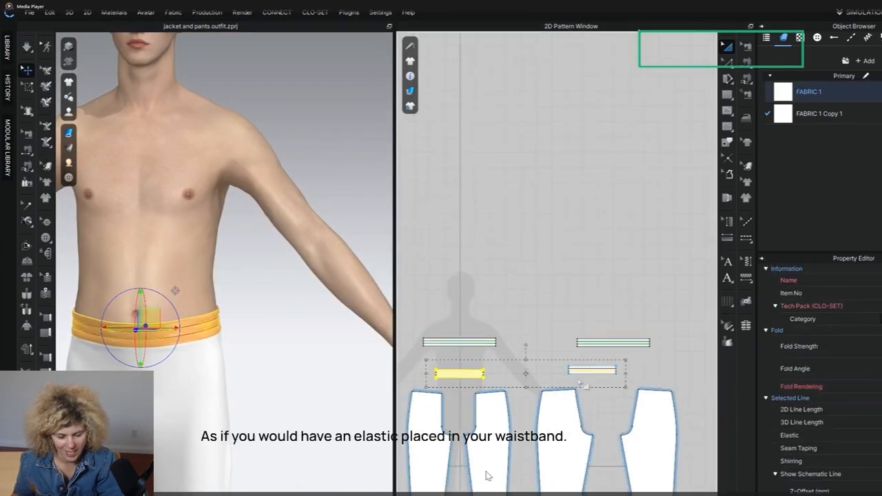
{"action": "scroll", "coordinate": [481, 367], "scroll_direction": "up", "scroll_amount": 1}
{"action": "scroll", "coordinate": [485, 474], "scroll_direction": "up", "scroll_amount": 3}
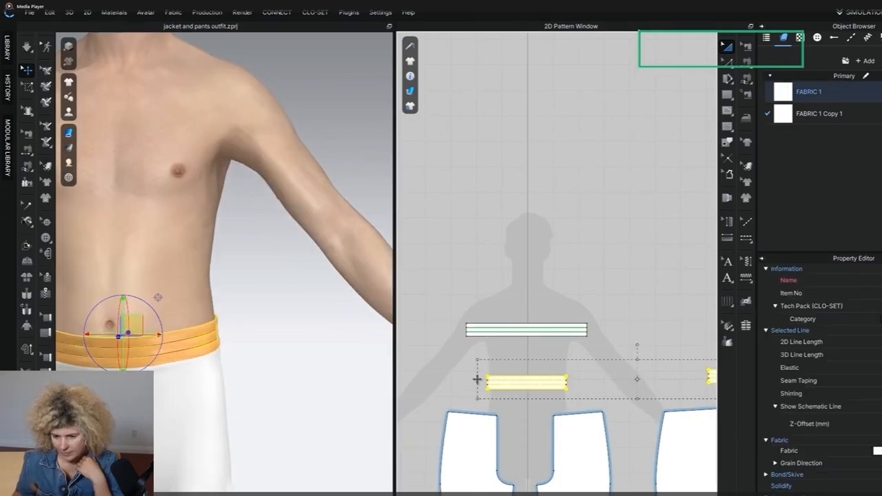
{"action": "left_click", "coordinate": [474, 383]}
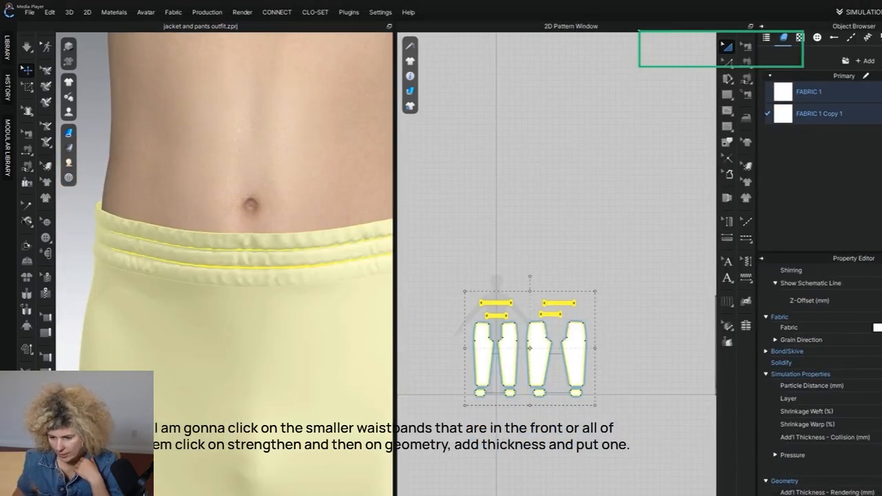
{"action": "left_click", "coordinate": [570, 266]}
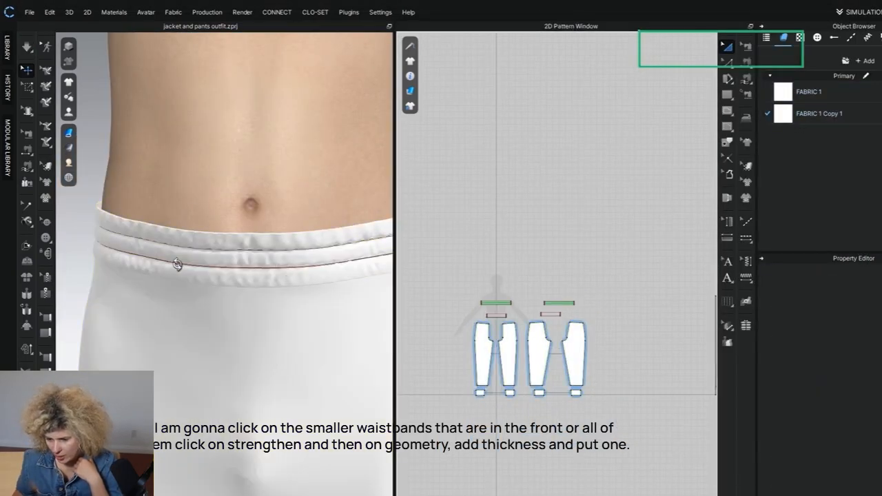
- Select the wider front waistband piece, expand its Bond and Skive settings and run the simulation
{"action": "scroll", "coordinate": [177, 262], "scroll_direction": "down", "scroll_amount": 3}
{"action": "scroll", "coordinate": [207, 272], "scroll_direction": "down", "scroll_amount": 3}
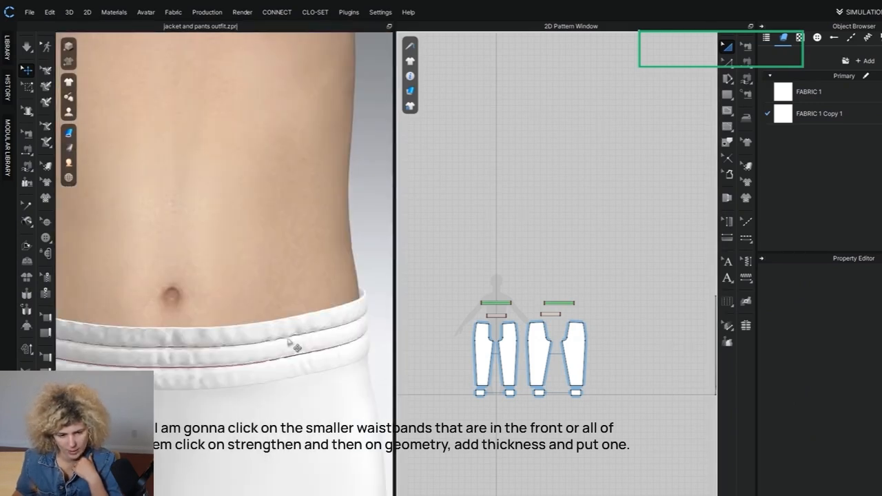
{"action": "scroll", "coordinate": [483, 304], "scroll_direction": "up", "scroll_amount": 5}
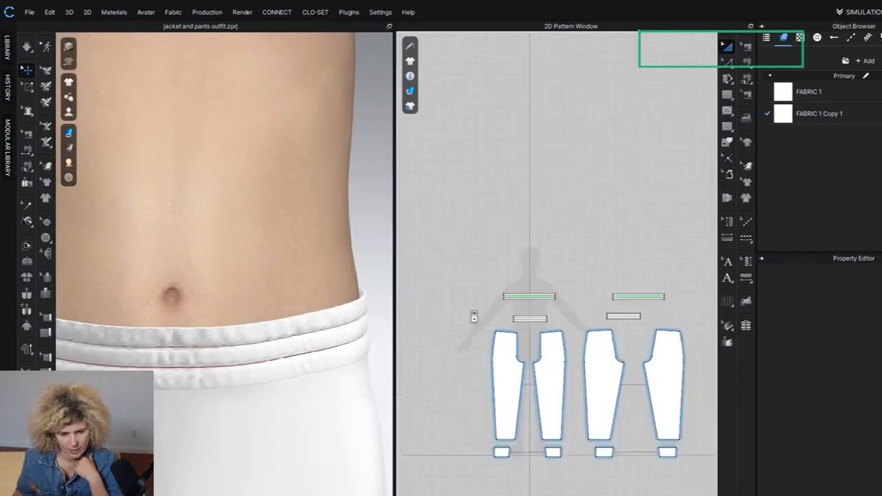
{"action": "left_click", "coordinate": [479, 284]}
{"action": "scroll", "coordinate": [480, 286], "scroll_direction": "up", "scroll_amount": 5}
{"action": "left_click", "coordinate": [484, 262]}
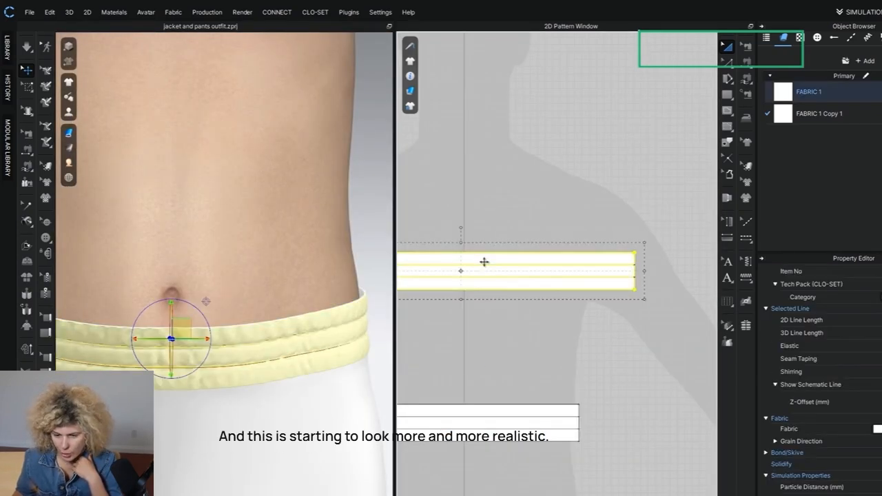
{"action": "left_click", "coordinate": [766, 453]}
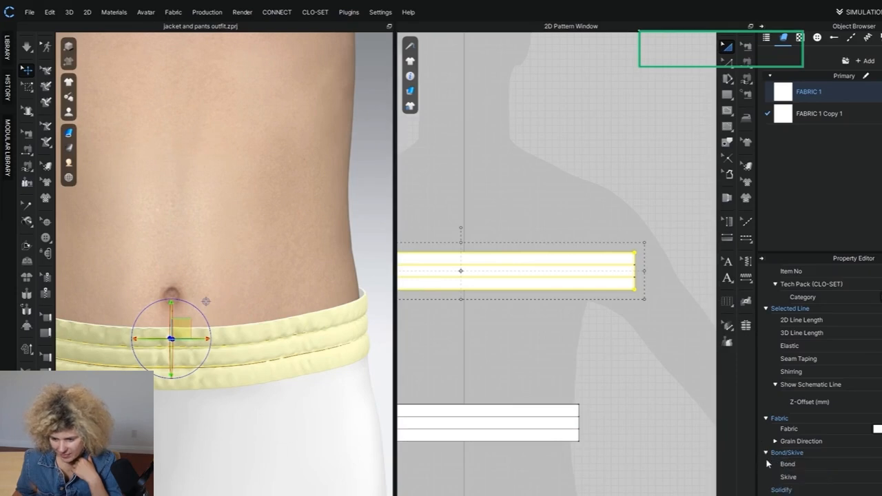
{"action": "left_click", "coordinate": [775, 477]}
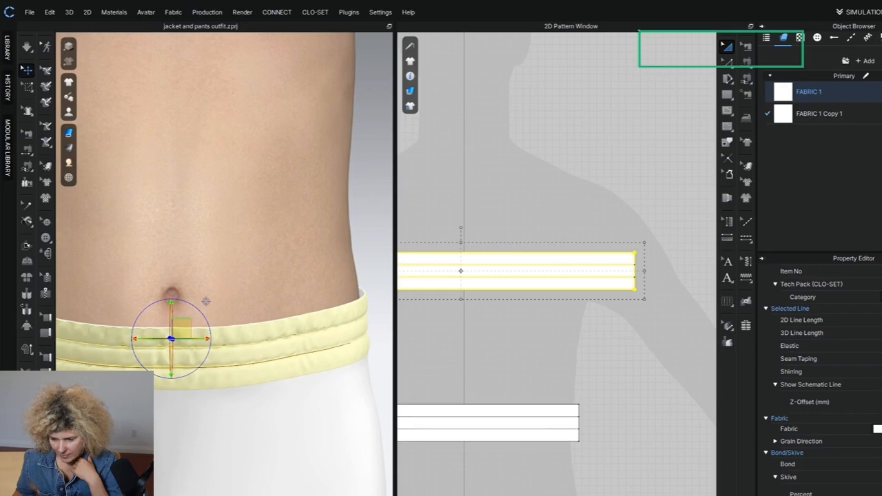
{"action": "key", "text": "space"}
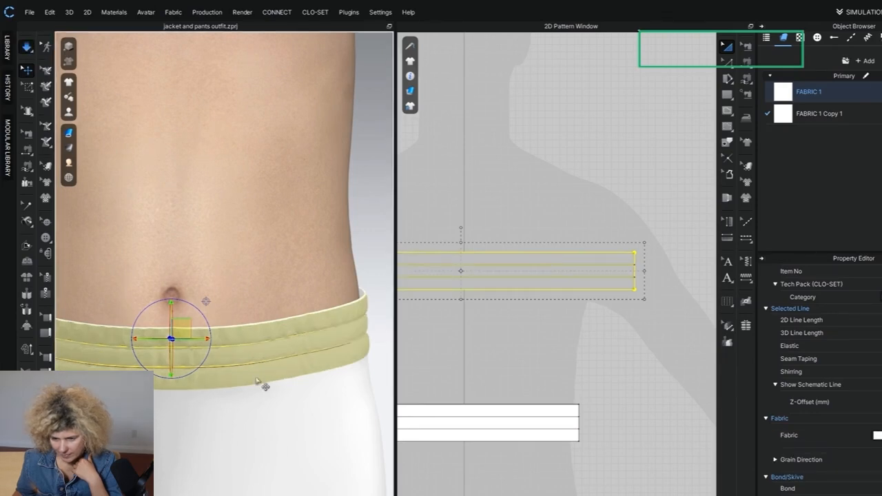
- Distribute 1 internal line across the wider front waistband piece, between its two short edges
{"action": "key", "text": "w"}
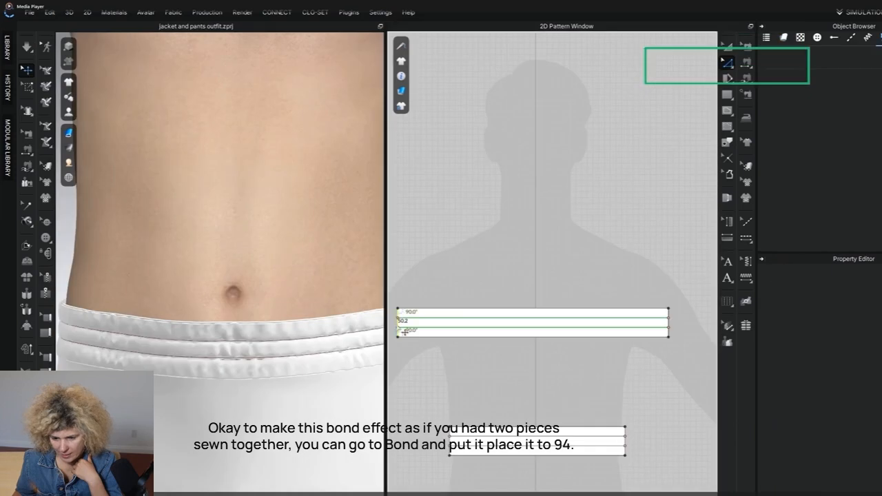
{"action": "left_click", "coordinate": [404, 332]}
{"action": "scroll", "coordinate": [683, 337], "scroll_direction": "up", "scroll_amount": 3}
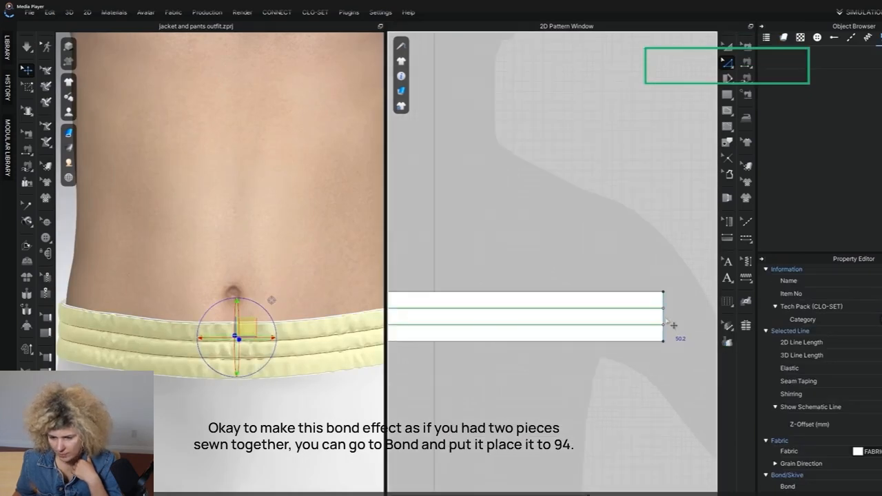
{"action": "right_click", "coordinate": [667, 320]}
{"action": "left_click", "coordinate": [723, 174]}
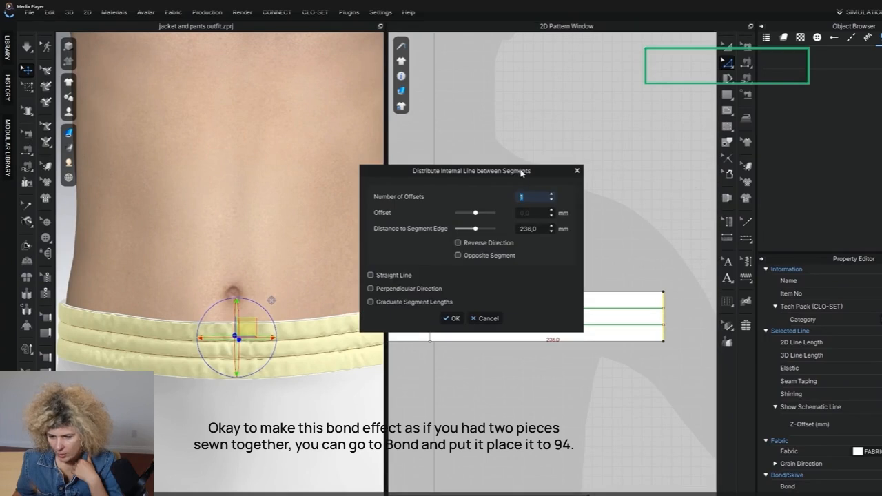
{"action": "left_click_drag", "start_coordinate": [523, 177], "coordinate": [590, 306]}
{"action": "left_click", "coordinate": [524, 448]}
{"action": "left_click", "coordinate": [472, 406]}
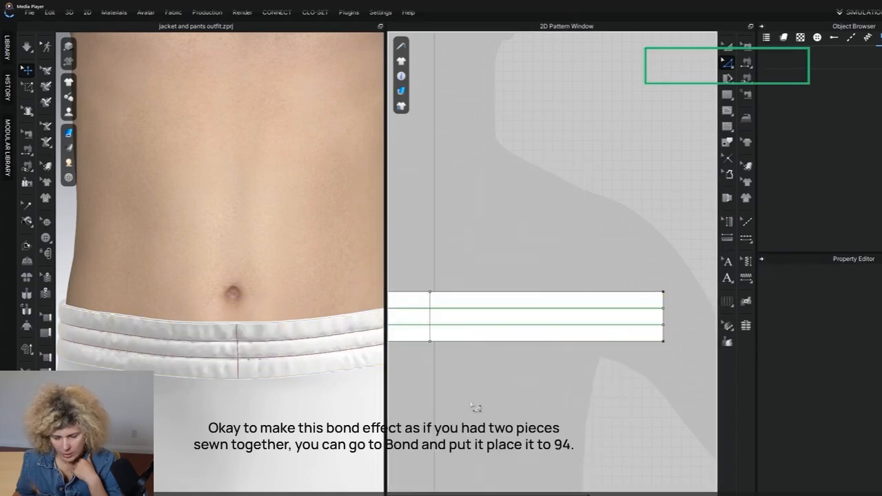
{"action": "scroll", "coordinate": [475, 451], "scroll_direction": "up", "scroll_amount": 5}
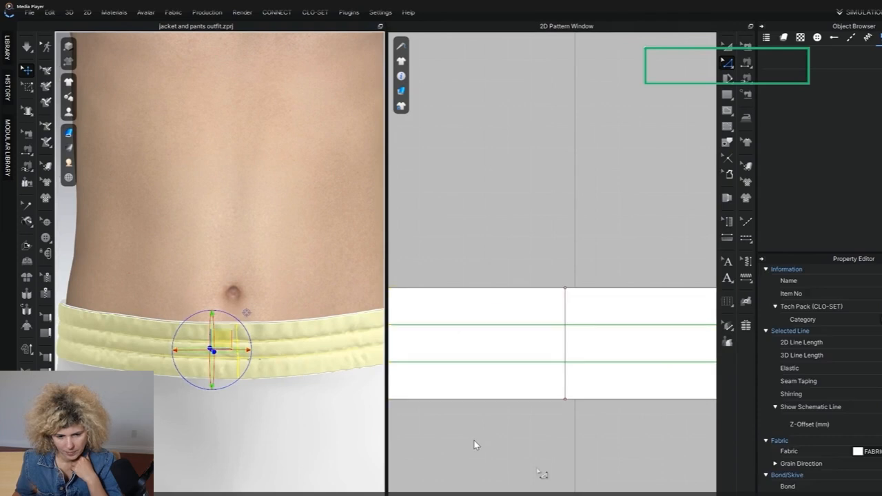
{"action": "right_click", "coordinate": [566, 355]}
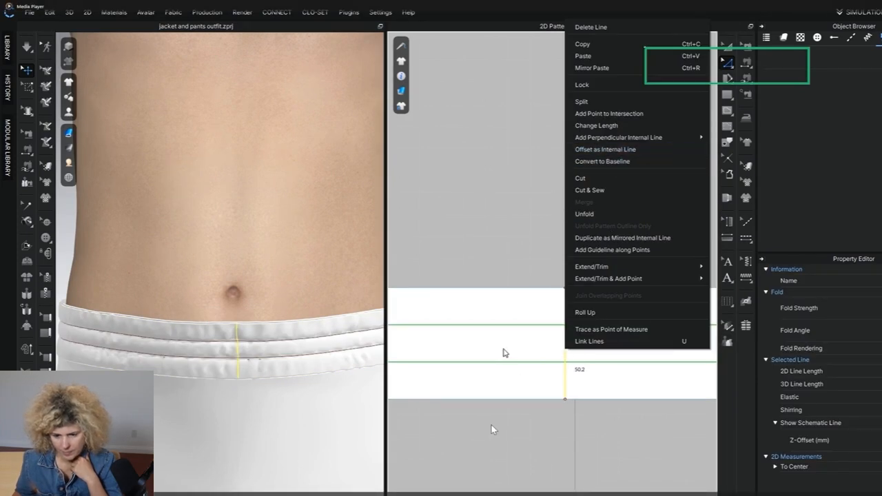
{"action": "left_click", "coordinate": [605, 149]}
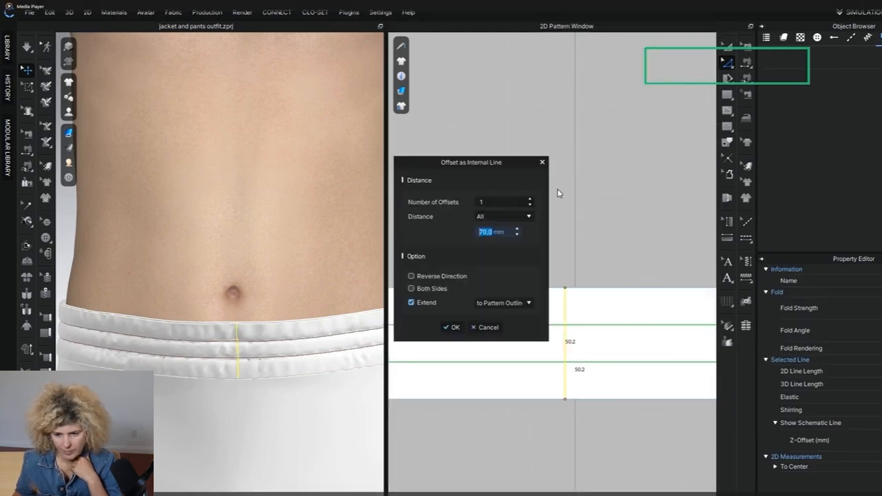
{"action": "key", "text": "BackSpace"}
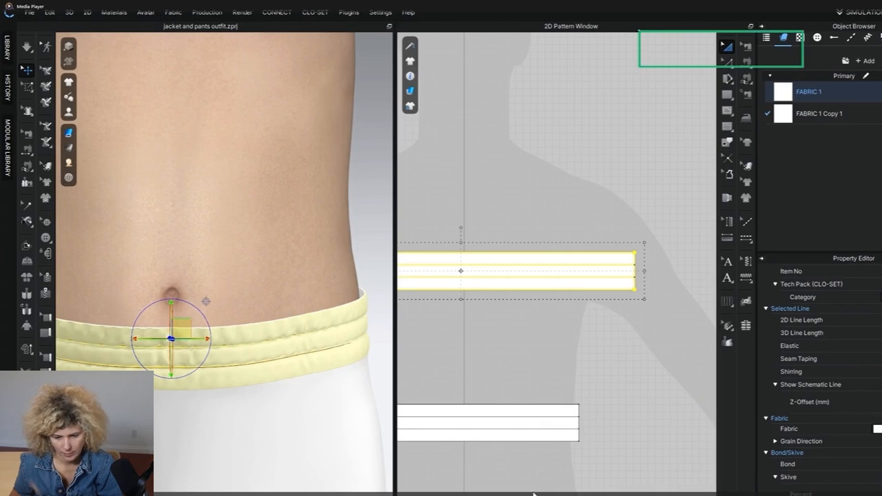
- Distribute 1 vertical internal line between the short edges of the wider front waistband, 236 mm from the segment edge
{"action": "key", "text": "ctrl+j"}
{"action": "key", "text": "space"}
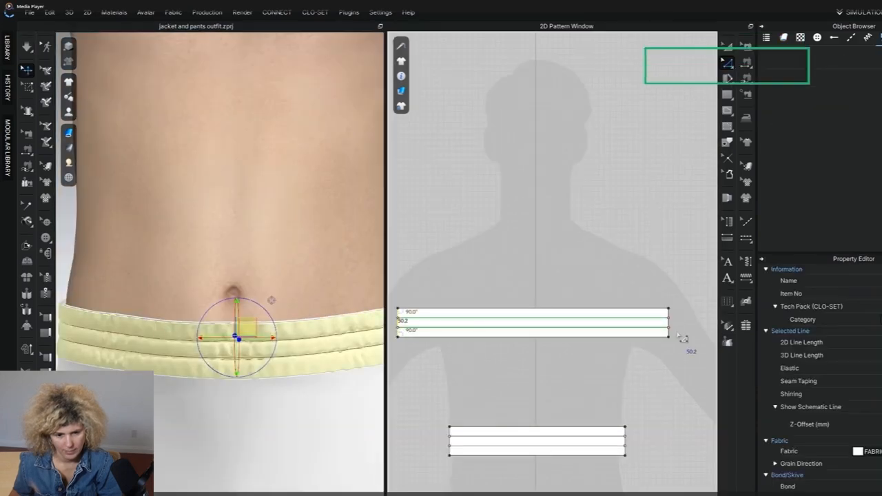
{"action": "scroll", "coordinate": [679, 331], "scroll_direction": "up", "scroll_amount": 2}
{"action": "right_click", "coordinate": [666, 318]}
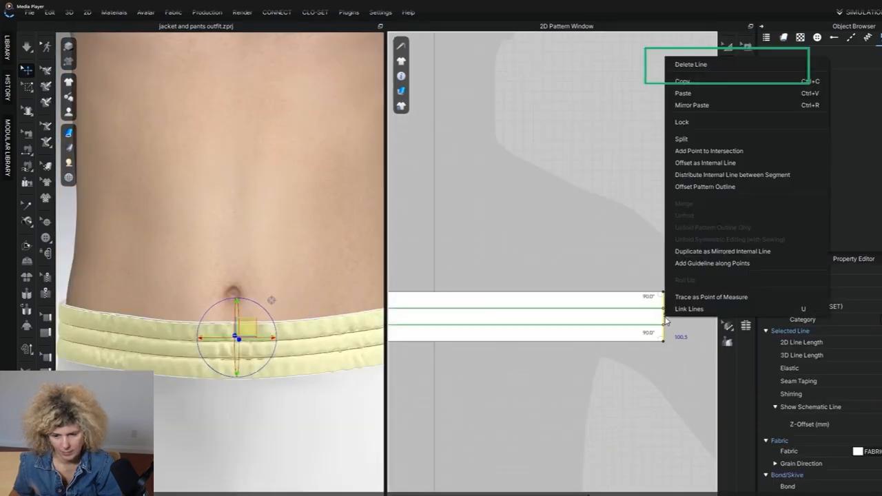
{"action": "left_click", "coordinate": [693, 176]}
{"action": "left_click_drag", "start_coordinate": [520, 171], "coordinate": [588, 300]}
{"action": "left_click", "coordinate": [514, 448]}
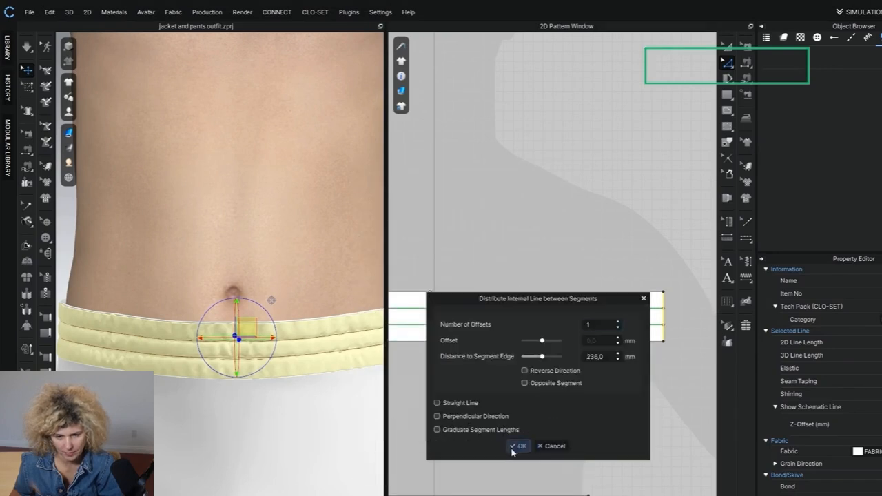
- Offset the wider front waistband's vertical centre line by 20 mm on both sides as internal lines, extended to the pattern outline
{"action": "middle_click_drag", "start_coordinate": [452, 304], "coordinate": [596, 328]}
{"action": "scroll", "coordinate": [597, 328], "scroll_direction": "up", "scroll_amount": 3}
{"action": "scroll", "coordinate": [571, 350], "scroll_direction": "up", "scroll_amount": 3}
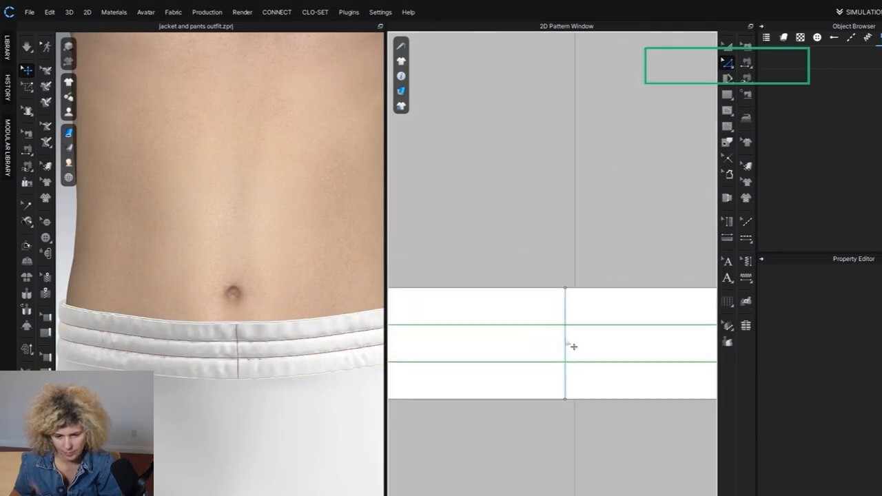
{"action": "left_click", "coordinate": [213, 350]}
{"action": "left_click", "coordinate": [529, 453]}
{"action": "right_click", "coordinate": [566, 353]}
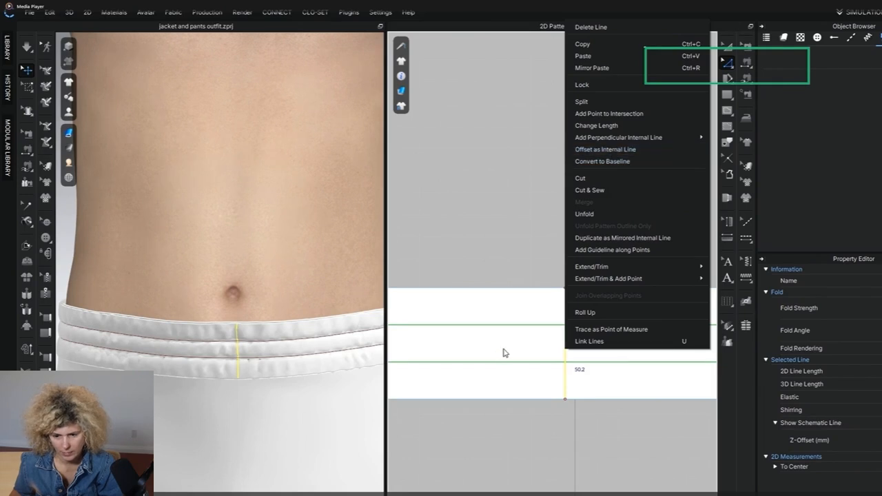
{"action": "left_click", "coordinate": [594, 149]}
{"action": "key", "text": "BackSpace"}
{"action": "type", "text": "20"}
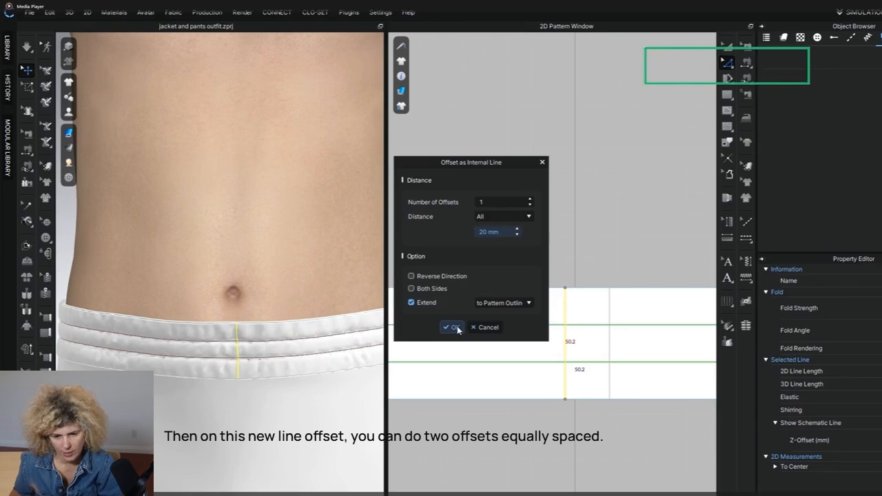
{"action": "left_click", "coordinate": [412, 288]}
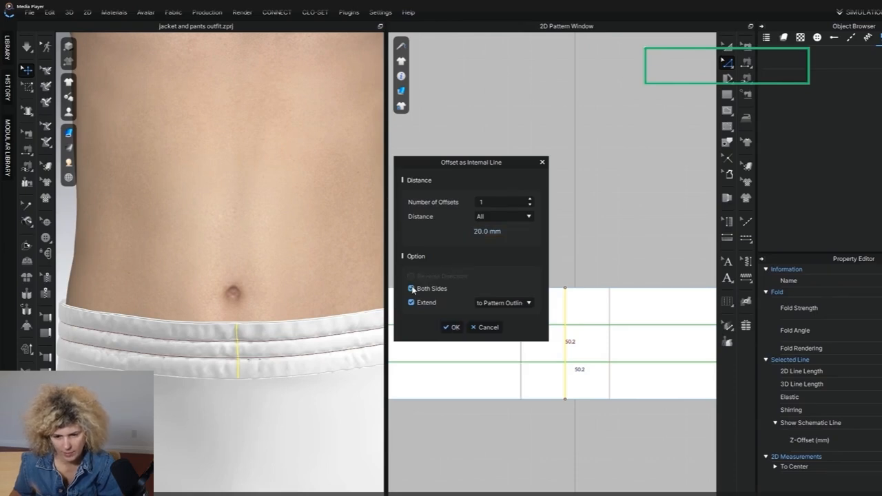
{"action": "left_click", "coordinate": [453, 327]}
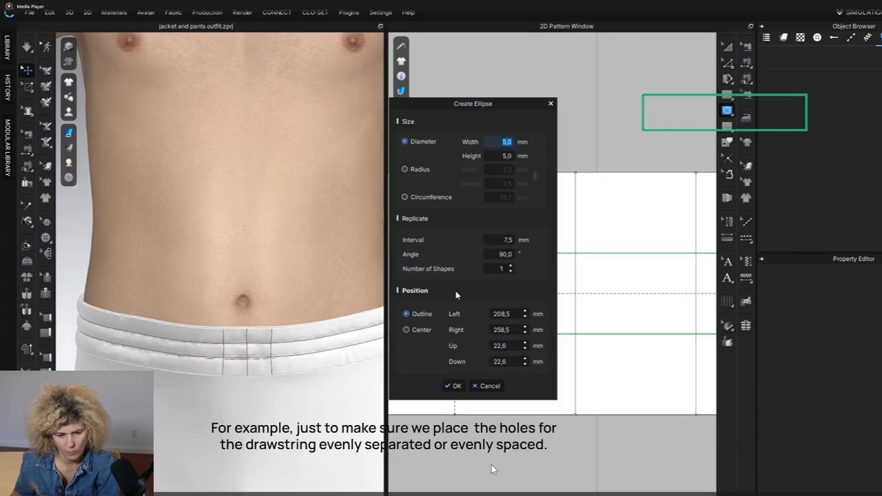
- Create a circle for a drawstring hole in the wider front waistband, sizing it by its circumference
{"action": "left_click", "coordinate": [405, 197]}
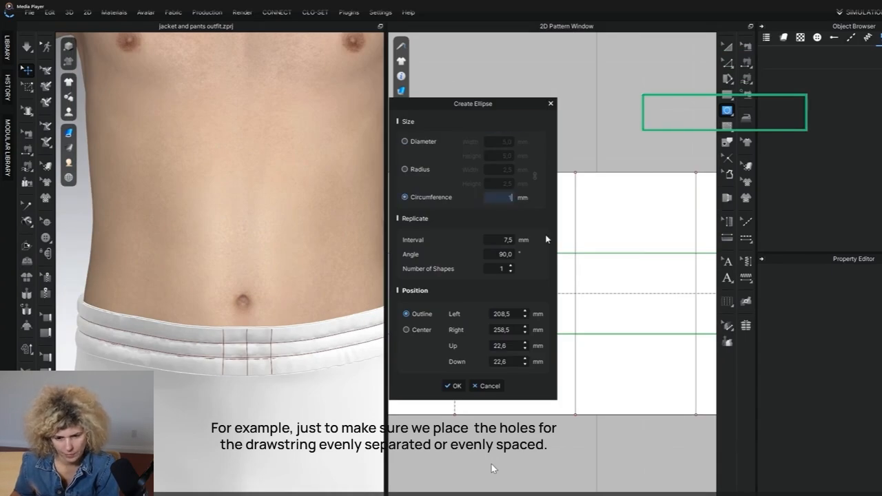
{"action": "key", "text": "Return"}
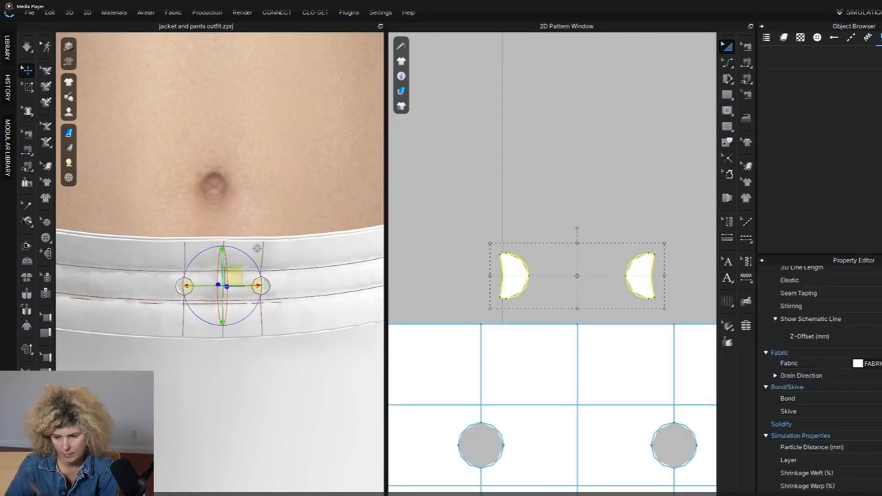
{"action": "scroll", "coordinate": [175, 289], "scroll_direction": "down", "scroll_amount": 2}
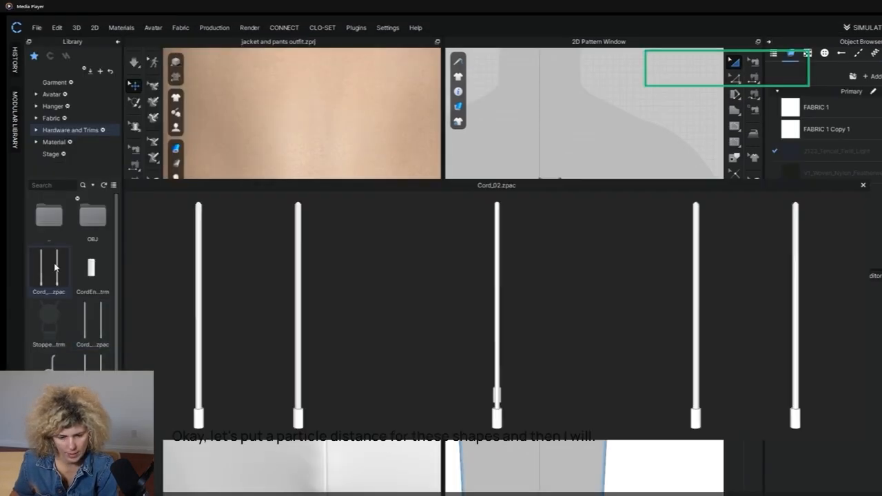
- Add the Cord_02.zpac drawstrings to the open project and position them in front of the pants below the waistband holes
{"action": "double_click", "coordinate": [57, 268]}
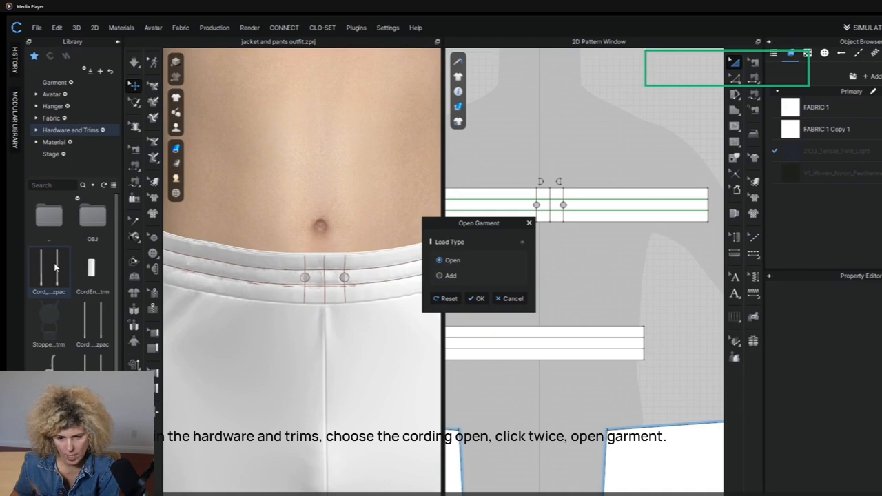
{"action": "left_click", "coordinate": [439, 275]}
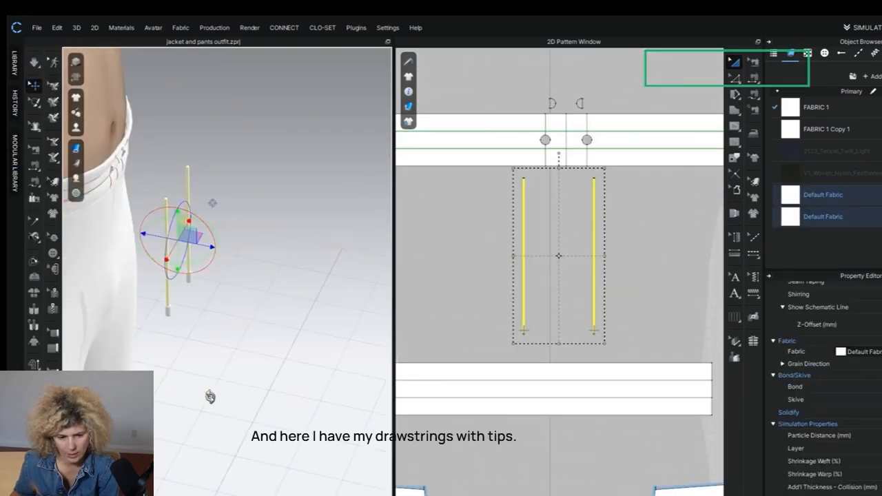
{"action": "right_click_drag", "start_coordinate": [210, 397], "coordinate": [169, 392]}
{"action": "middle_click_drag", "start_coordinate": [206, 279], "coordinate": [213, 340]}
{"action": "right_click_drag", "start_coordinate": [212, 311], "coordinate": [169, 338]}
{"action": "right_click_drag", "start_coordinate": [217, 177], "coordinate": [256, 293]}
{"action": "left_click_drag", "start_coordinate": [241, 248], "coordinate": [188, 206]}
{"action": "right_click_drag", "start_coordinate": [188, 206], "coordinate": [109, 162]}
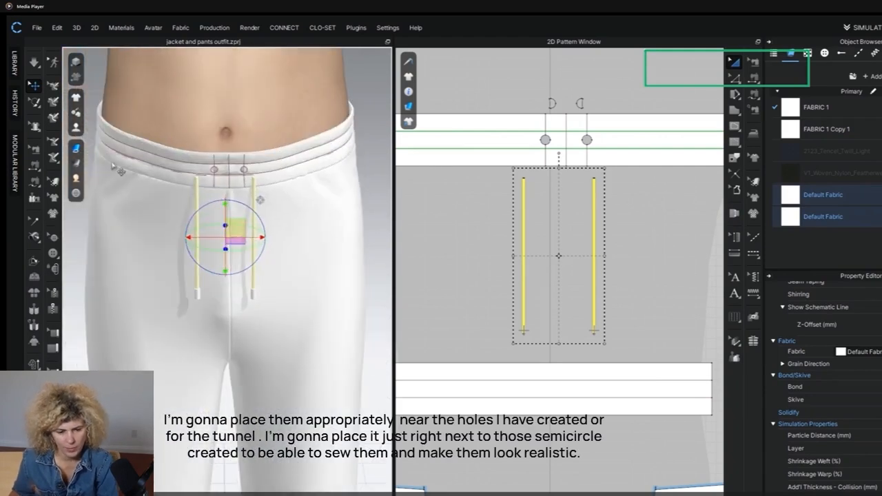
- Move only the left cord so that its upper end sits at the left drawstring hole of the waistband
{"action": "right_click_drag", "start_coordinate": [235, 228], "coordinate": [267, 216]}
{"action": "left_click", "coordinate": [150, 238]}
{"action": "right_click_drag", "start_coordinate": [200, 255], "coordinate": [164, 252]}
{"action": "scroll", "coordinate": [207, 238], "scroll_direction": "up", "scroll_amount": 5}
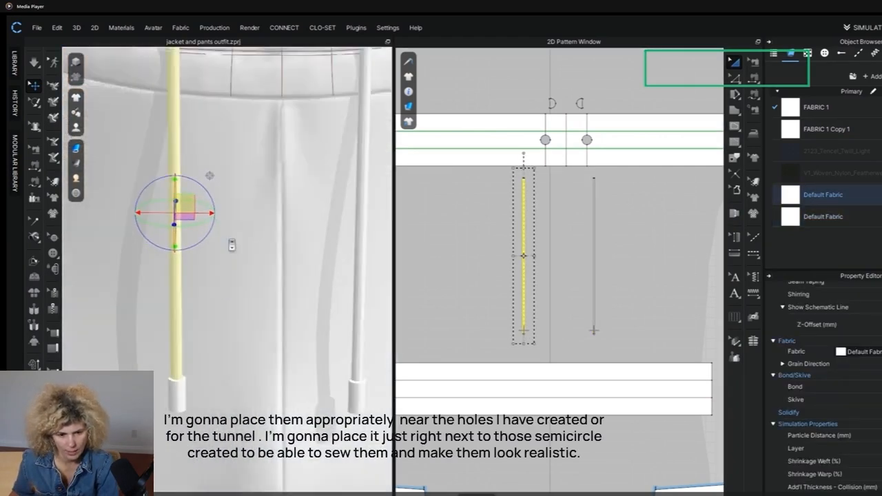
{"action": "right_click_drag", "start_coordinate": [230, 246], "coordinate": [226, 265]}
{"action": "middle_click_drag", "start_coordinate": [220, 239], "coordinate": [224, 270]}
{"action": "left_click_drag", "start_coordinate": [224, 266], "coordinate": [265, 266]}
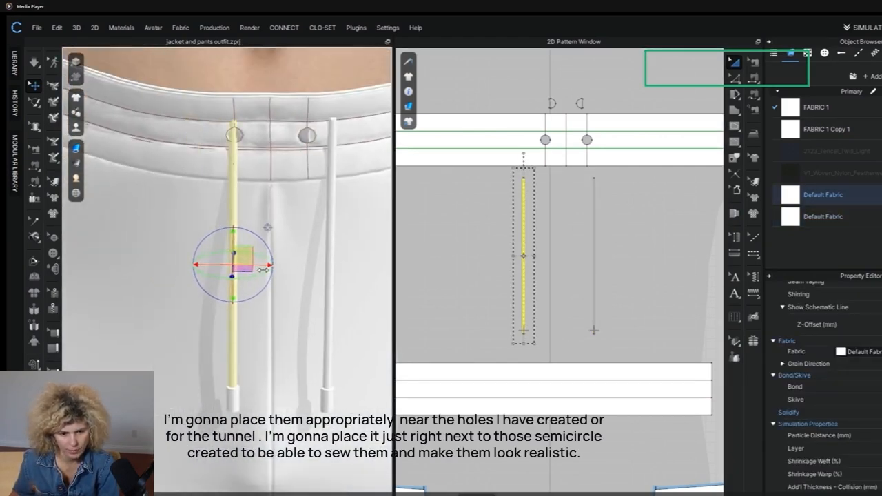
{"action": "right_click_drag", "start_coordinate": [265, 267], "coordinate": [296, 272]}
{"action": "scroll", "coordinate": [208, 242], "scroll_direction": "up", "scroll_amount": 2}
{"action": "left_click_drag", "start_coordinate": [198, 220], "coordinate": [198, 233]}
{"action": "right_click_drag", "start_coordinate": [213, 238], "coordinate": [185, 240]}
{"action": "scroll", "coordinate": [185, 240], "scroll_direction": "up", "scroll_amount": 5}
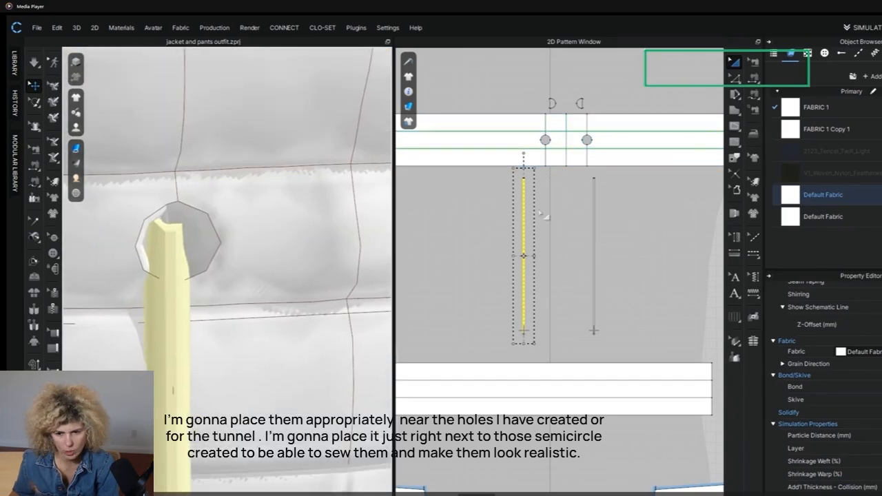
- Curve the straight edges of both semicircle pieces inward with the Edit Curvature tool
{"action": "middle_click_drag", "start_coordinate": [560, 156], "coordinate": [561, 280]}
{"action": "scroll", "coordinate": [566, 261], "scroll_direction": "up", "scroll_amount": 5}
{"action": "left_click", "coordinate": [571, 161]}
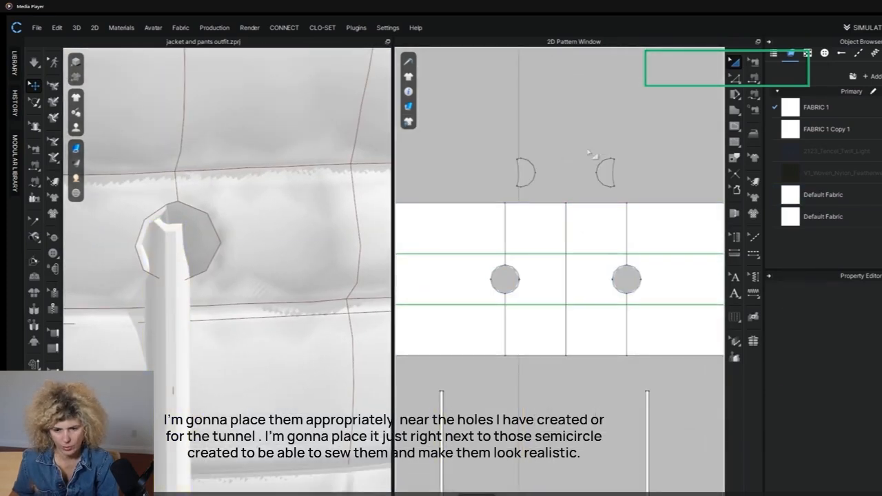
{"action": "left_click", "coordinate": [520, 162]}
{"action": "scroll", "coordinate": [519, 162], "scroll_direction": "up", "scroll_amount": 3}
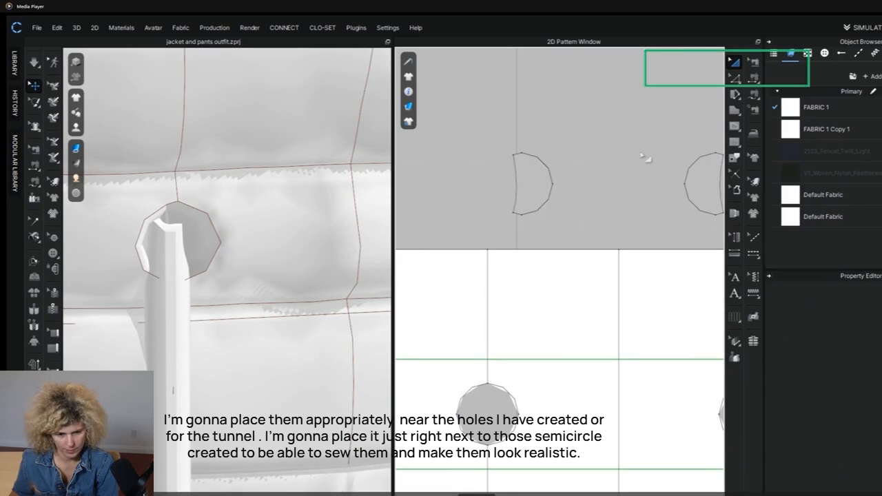
{"action": "left_click", "coordinate": [528, 188]}
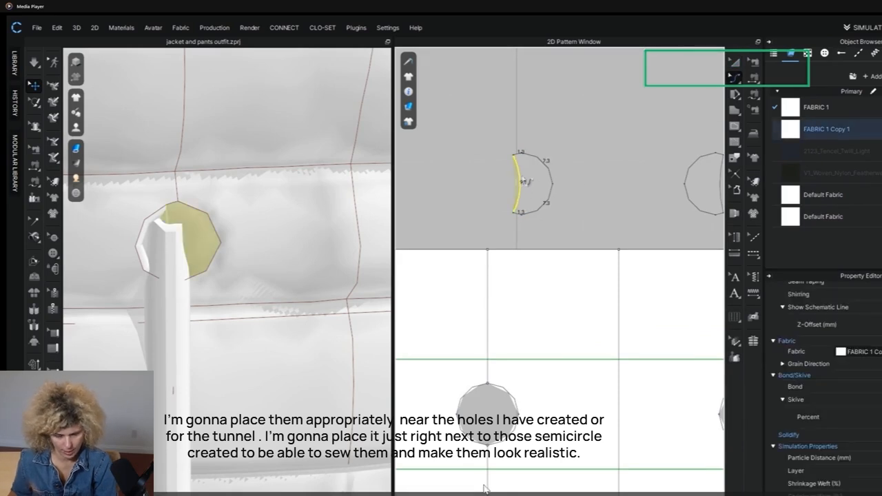
{"action": "middle_click_drag", "start_coordinate": [652, 187], "coordinate": [601, 180]}
{"action": "left_click", "coordinate": [601, 185]}
{"action": "key", "text": "a"}
- Create a short vertical internal line on the narrower front waistband behind the left drawstring hole and adjust it
{"action": "right_click_drag", "start_coordinate": [262, 276], "coordinate": [203, 285]}
{"action": "scroll", "coordinate": [204, 284], "scroll_direction": "down", "scroll_amount": 5}
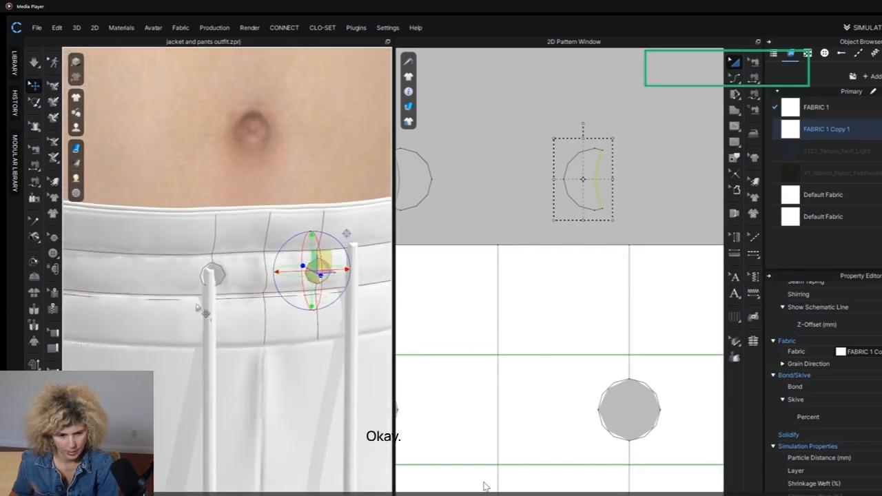
{"action": "right_click_drag", "start_coordinate": [252, 348], "coordinate": [313, 215]}
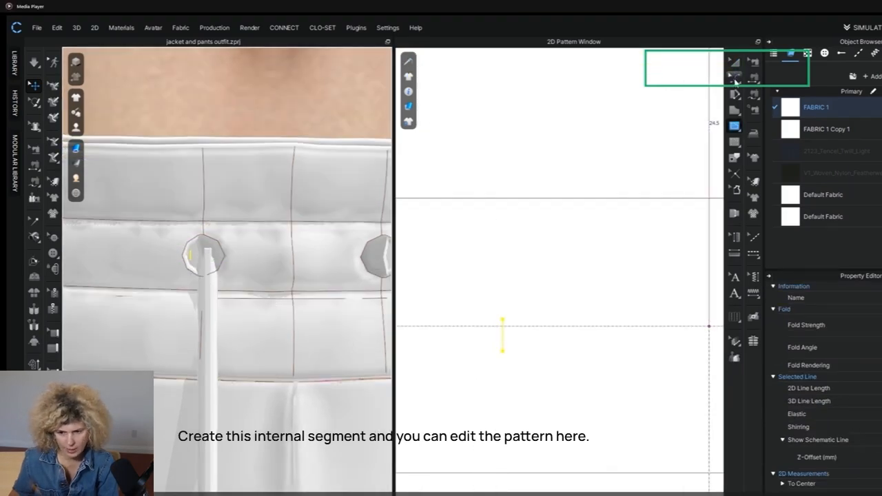
{"action": "left_click", "coordinate": [735, 78]}
{"action": "left_click", "coordinate": [775, 118]}
{"action": "left_click_drag", "start_coordinate": [514, 344], "coordinate": [514, 344]}
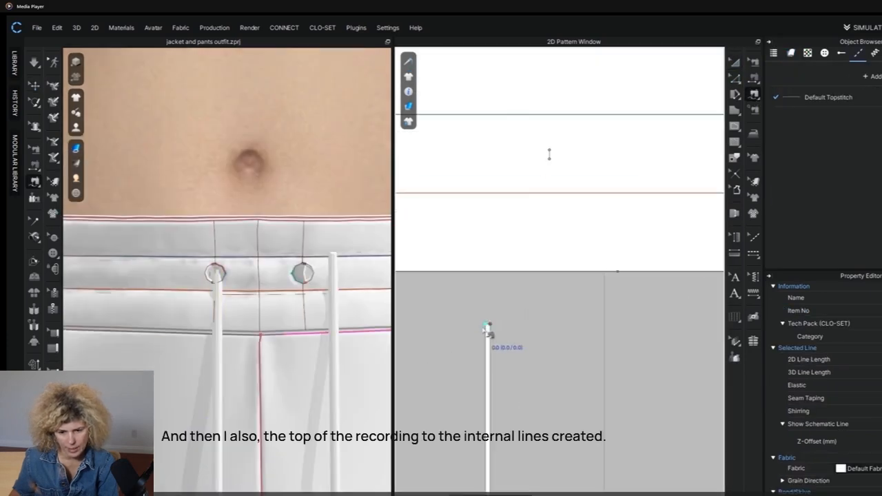
- Sew the top edge of the left cord to the short internal line behind the left drawstring hole
{"action": "left_click", "coordinate": [487, 324]}
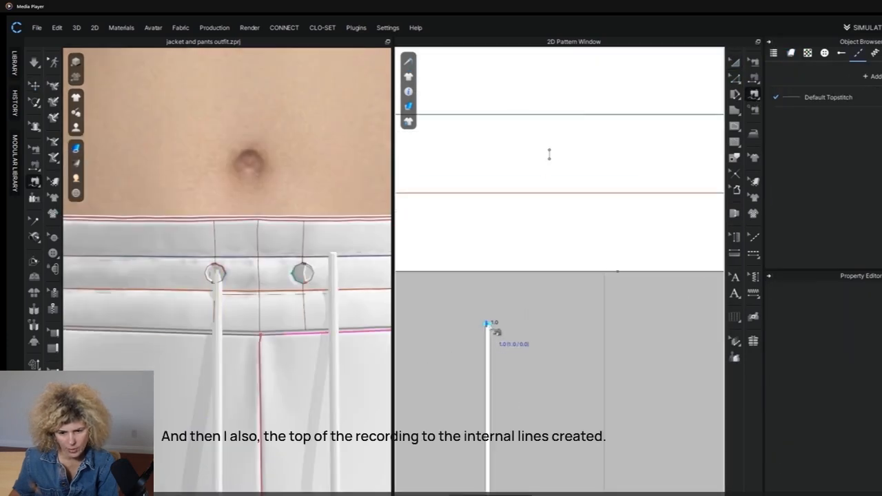
{"action": "scroll", "coordinate": [549, 149], "scroll_direction": "up", "scroll_amount": 2}
{"action": "scroll", "coordinate": [547, 168], "scroll_direction": "up", "scroll_amount": 2}
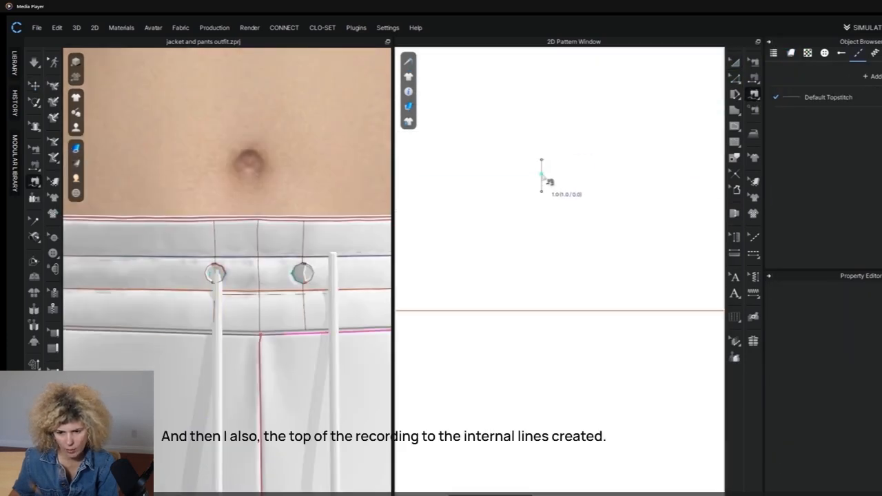
{"action": "left_click", "coordinate": [543, 170]}
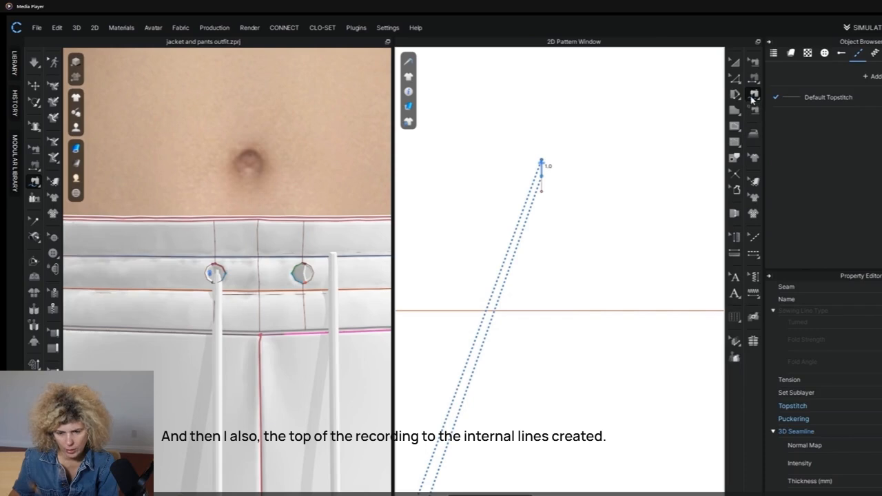
{"action": "left_click", "coordinate": [754, 62]}
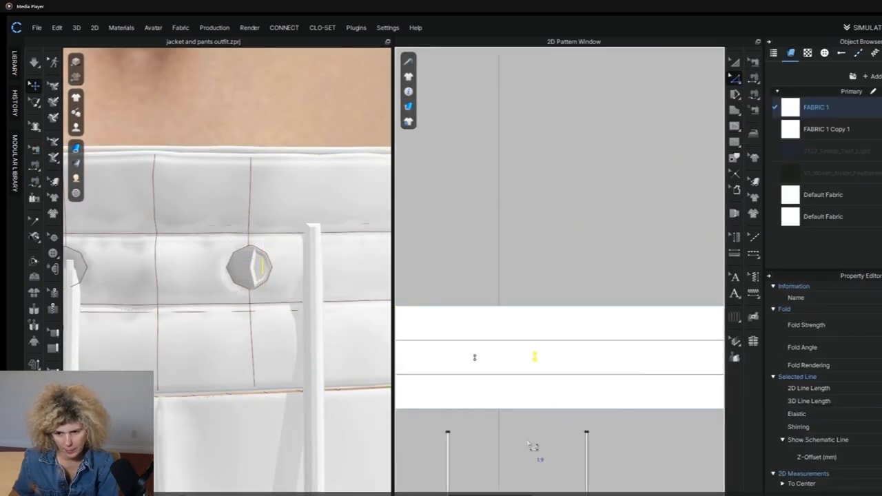
- Adjust the second short internal line on the narrower front waistband, behind the right drawstring hole, to fit the right cord's top edge
{"action": "scroll", "coordinate": [545, 350], "scroll_direction": "up", "scroll_amount": 6}
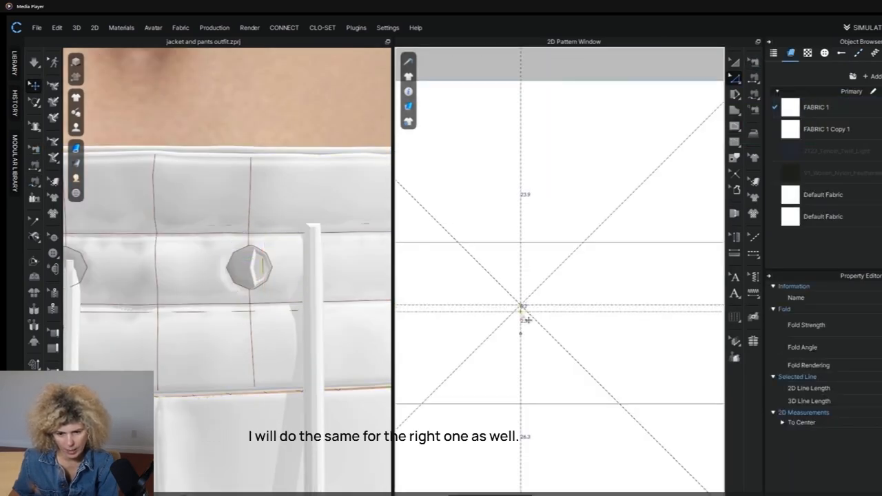
{"action": "scroll", "coordinate": [525, 320], "scroll_direction": "down", "scroll_amount": 3}
{"action": "left_click", "coordinate": [520, 359]}
{"action": "scroll", "coordinate": [536, 415], "scroll_direction": "down", "scroll_amount": 2}
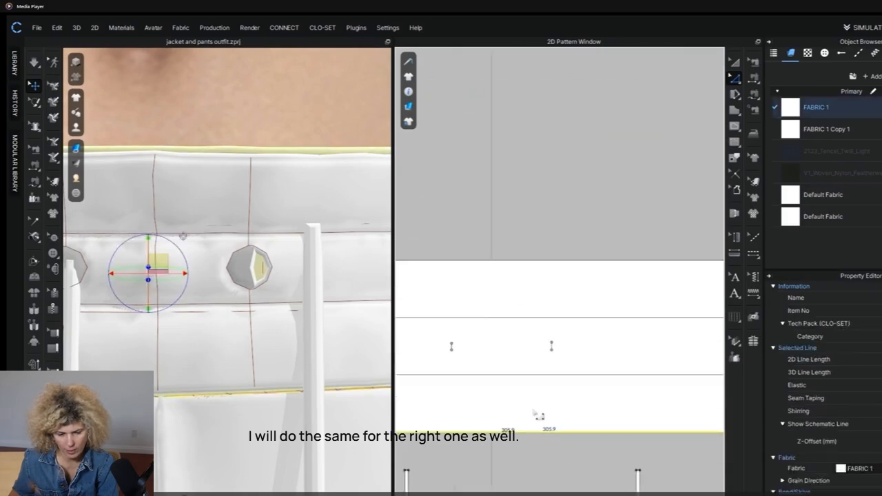
{"action": "scroll", "coordinate": [536, 338], "scroll_direction": "up", "scroll_amount": 4}
{"action": "scroll", "coordinate": [540, 351], "scroll_direction": "down", "scroll_amount": 2}
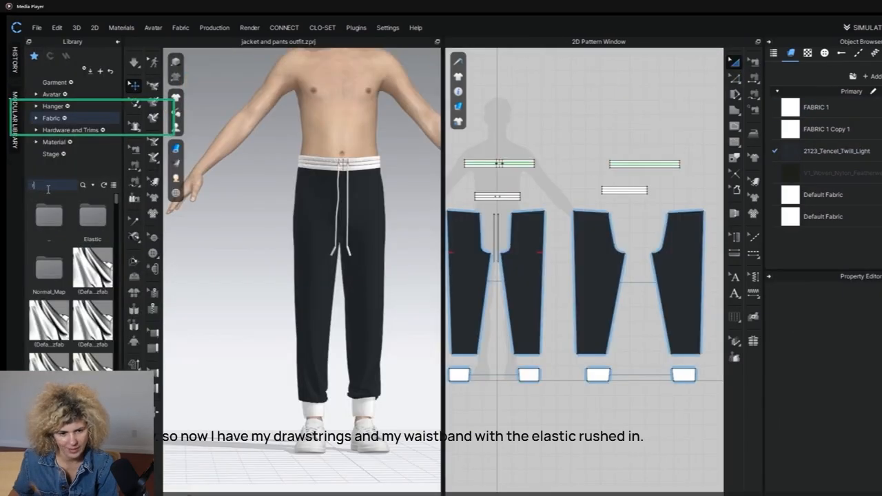
- Search the fabric library for rib, add V1_Cut_Sew_Knit_Rib_1X1_486gsm and set its colour to 282930 with the eyedropper
{"action": "key", "text": "Return"}
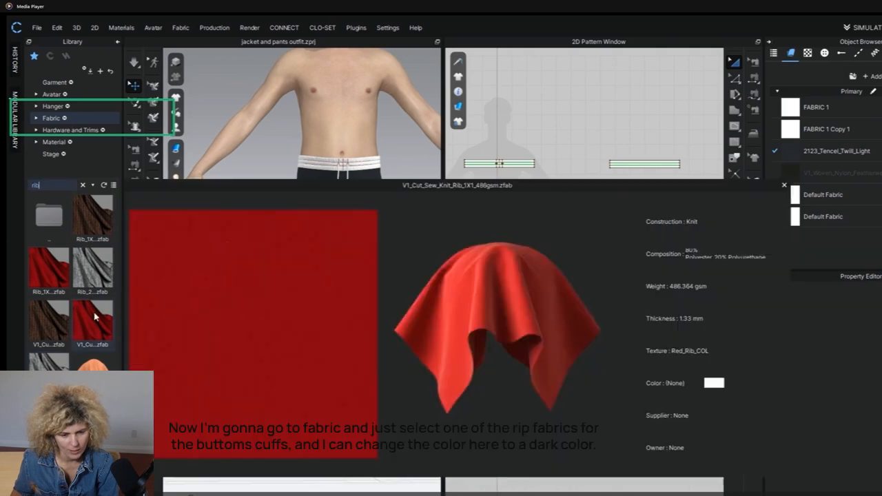
{"action": "double_click", "coordinate": [95, 317]}
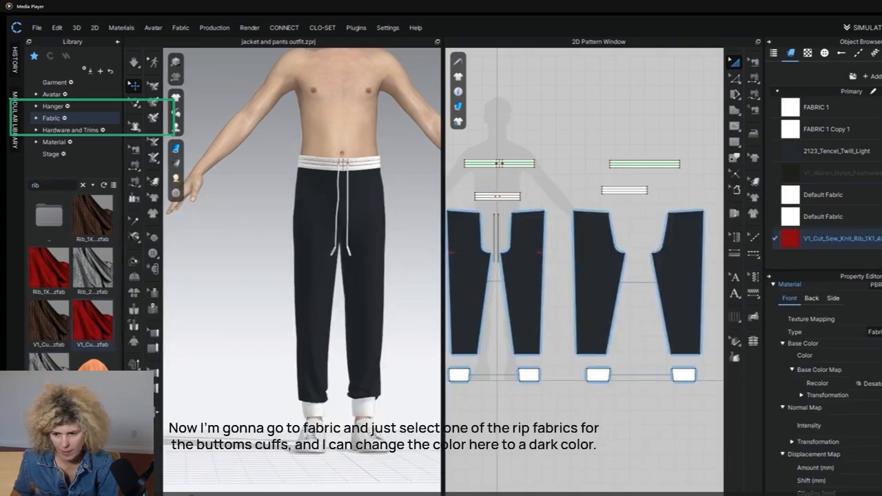
{"action": "left_click", "coordinate": [865, 356]}
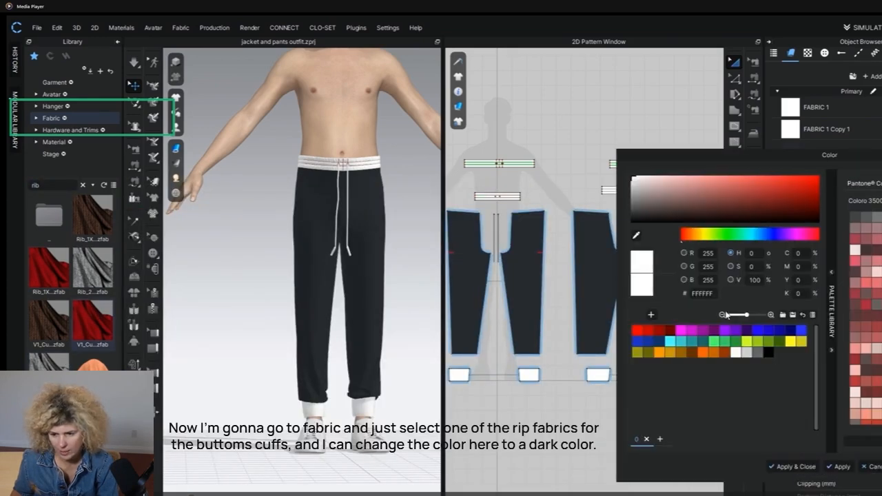
{"action": "left_click", "coordinate": [636, 236]}
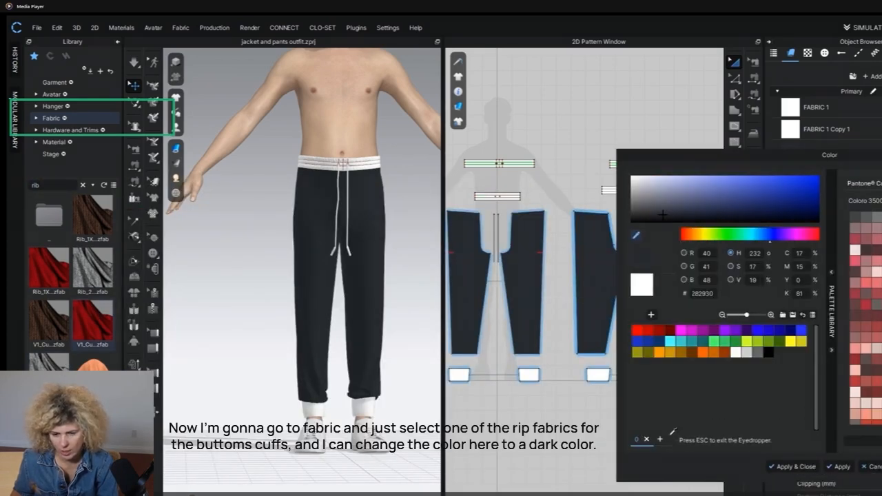
{"action": "left_click", "coordinate": [793, 467]}
- Apply the dark rib fabric to the leftmost ankle cuff piece
{"action": "left_click", "coordinate": [459, 374]}
{"action": "scroll", "coordinate": [333, 343], "scroll_direction": "up", "scroll_amount": 10}
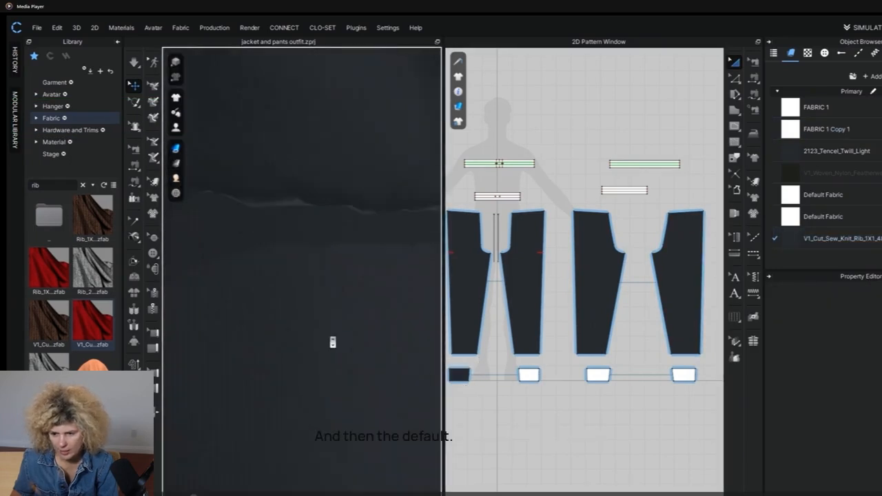
{"action": "scroll", "coordinate": [333, 342], "scroll_direction": "down", "scroll_amount": 10}
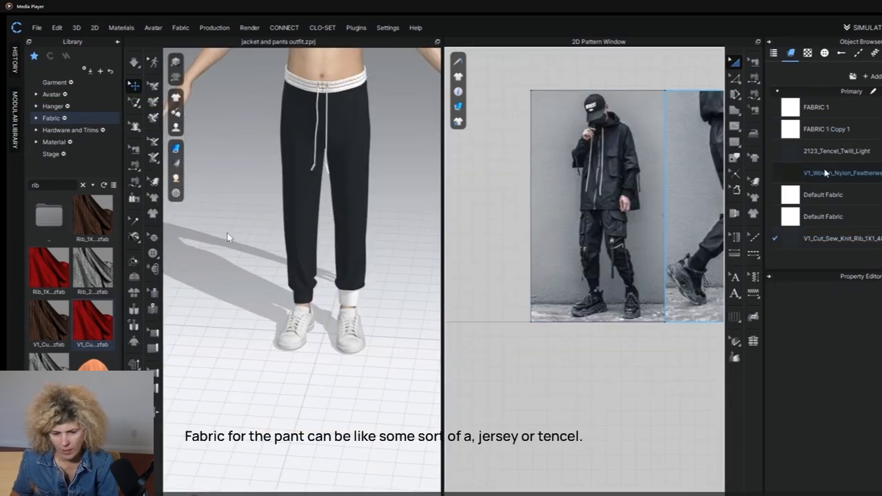
- Recolour the 2123_Tencel_Twill_Light pants fabric by sampling the reference photo, and tune it to a darker, less saturated shade
{"action": "left_click", "coordinate": [791, 151]}
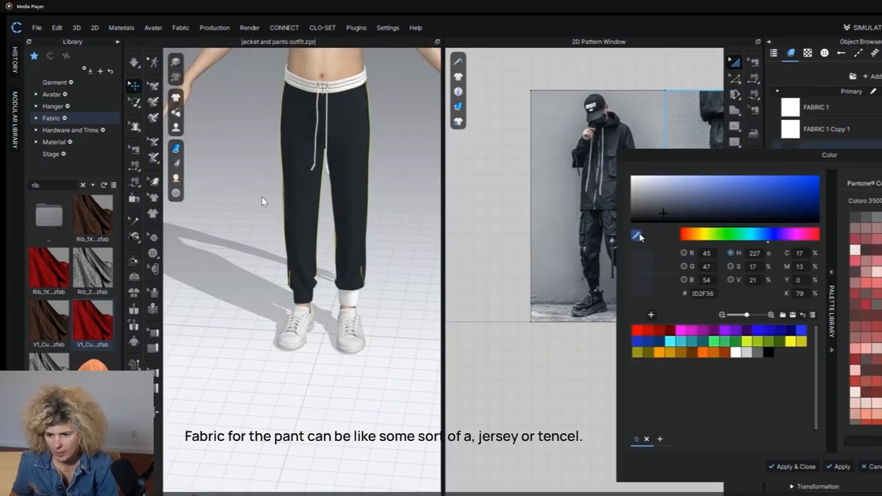
{"action": "left_click", "coordinate": [637, 236]}
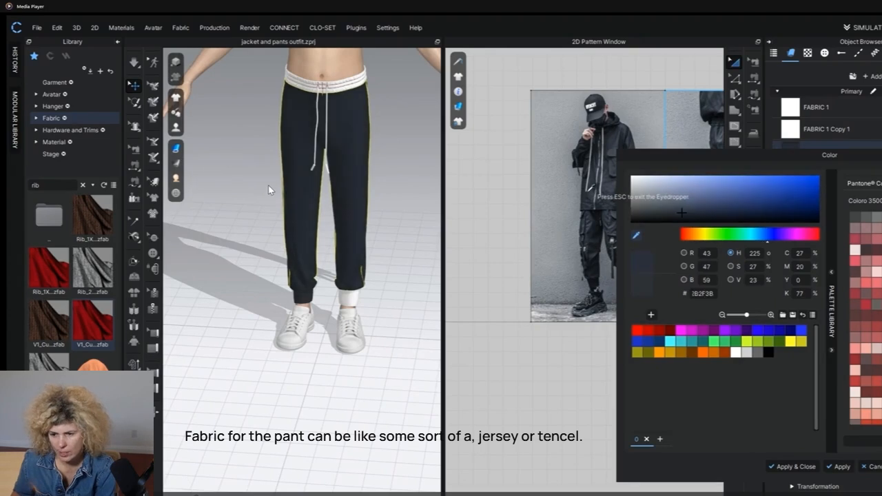
{"action": "left_click", "coordinate": [670, 216]}
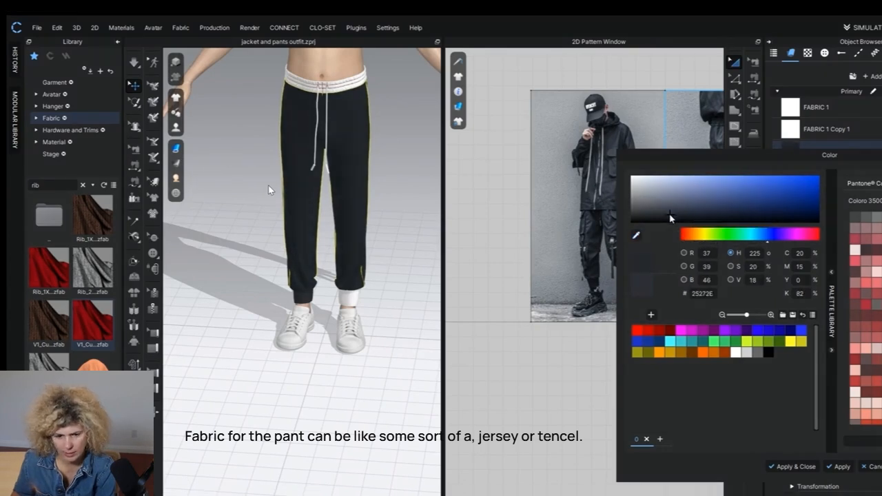
{"action": "left_click_drag", "start_coordinate": [671, 216], "coordinate": [647, 216]}
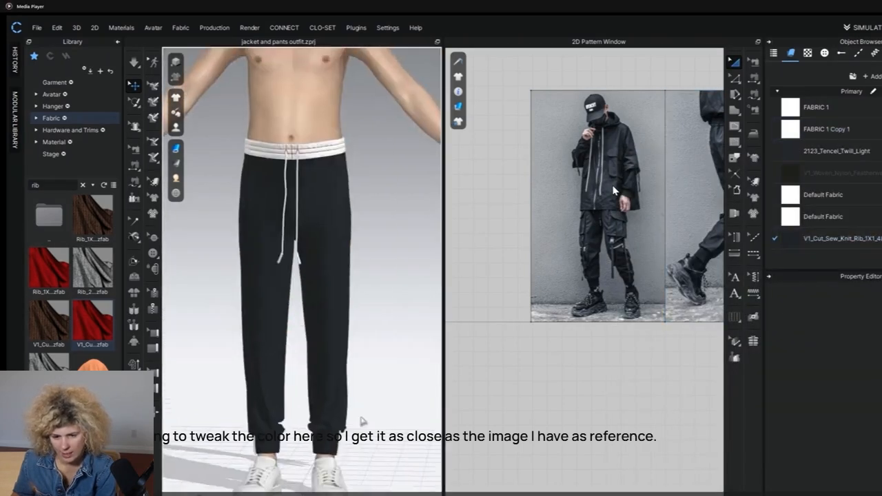
- Apply the dark rib fabric to the remaining white cuff at the back of the pants
{"action": "right_click_drag", "start_coordinate": [363, 421], "coordinate": [309, 442]}
{"action": "left_click", "coordinate": [307, 464]}
{"action": "key", "text": "Delete"}
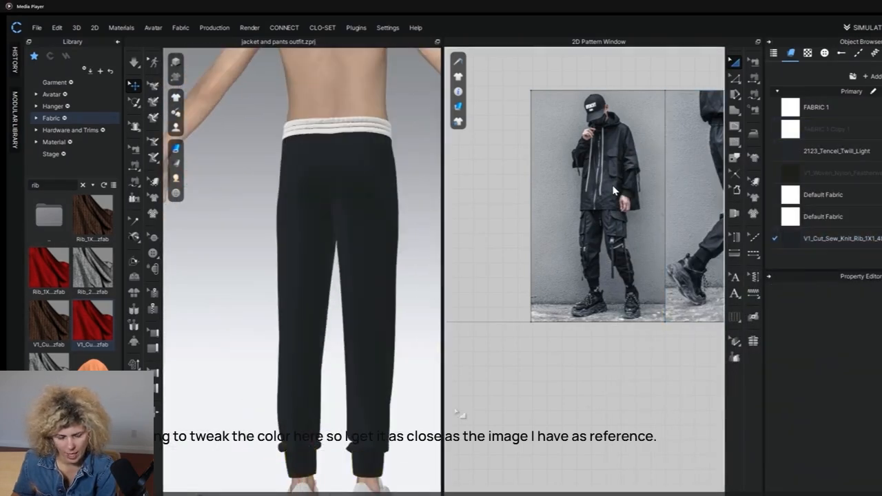
- Apply the 2123_Tencel_Twill_Light fabric to the waistband pieces
{"action": "right_click_drag", "start_coordinate": [413, 414], "coordinate": [307, 444]}
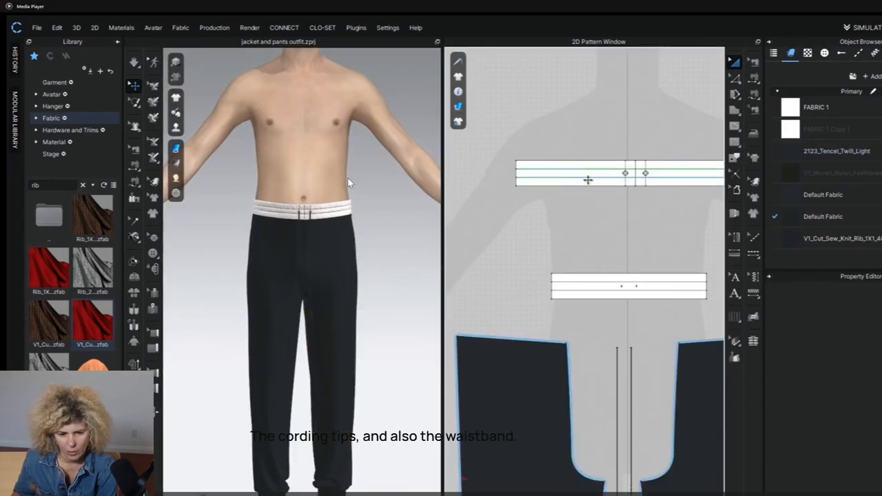
{"action": "left_click", "coordinate": [586, 178]}
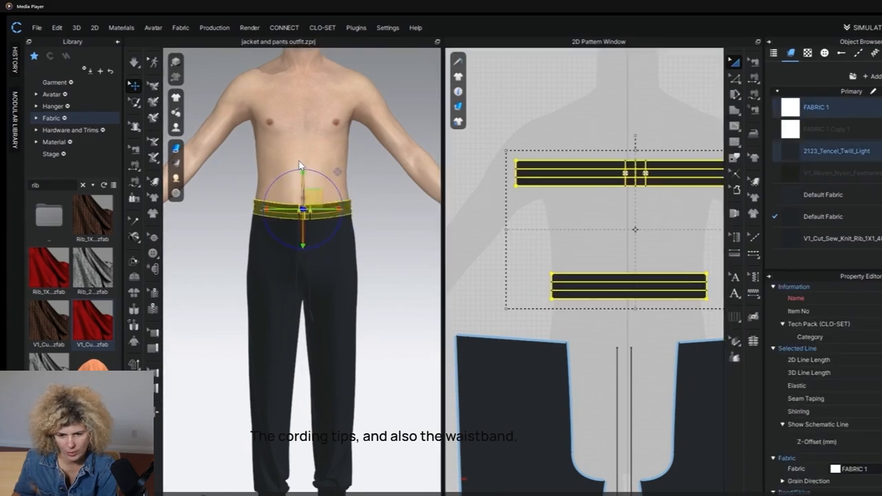